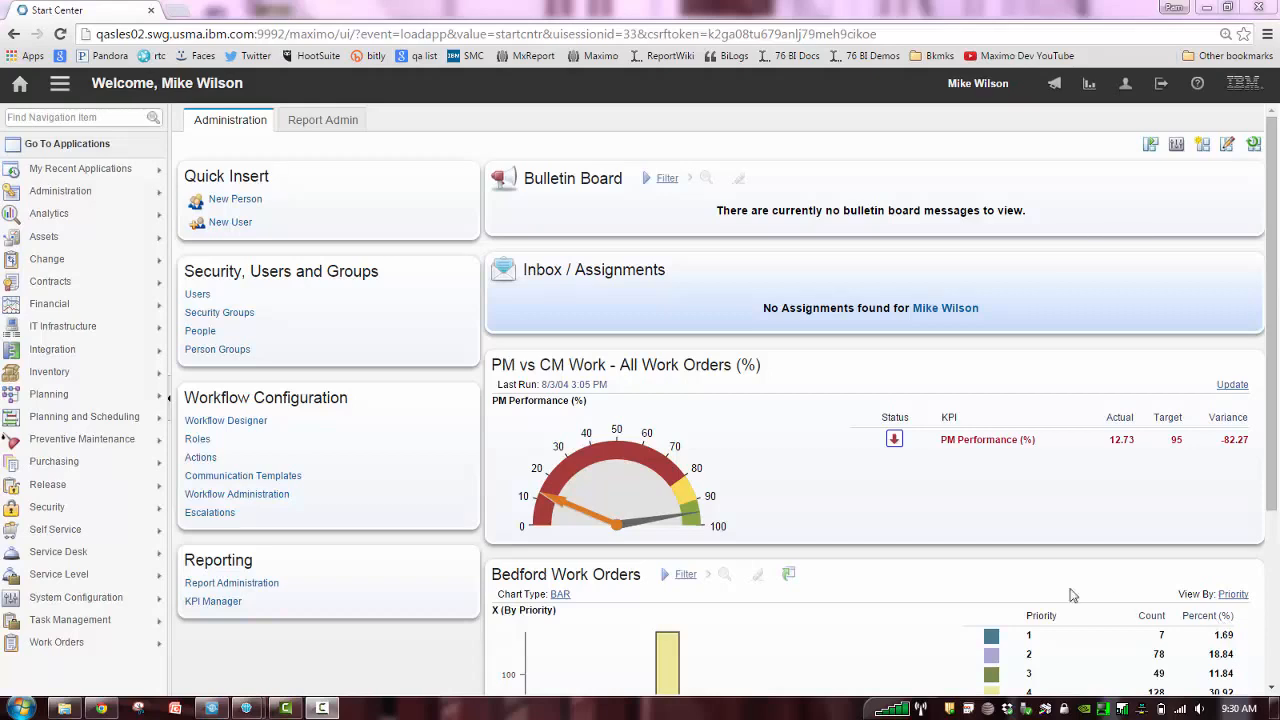
Open the Assets application from the Report Admin start center and filter the assets by location "br"
click(341, 121)
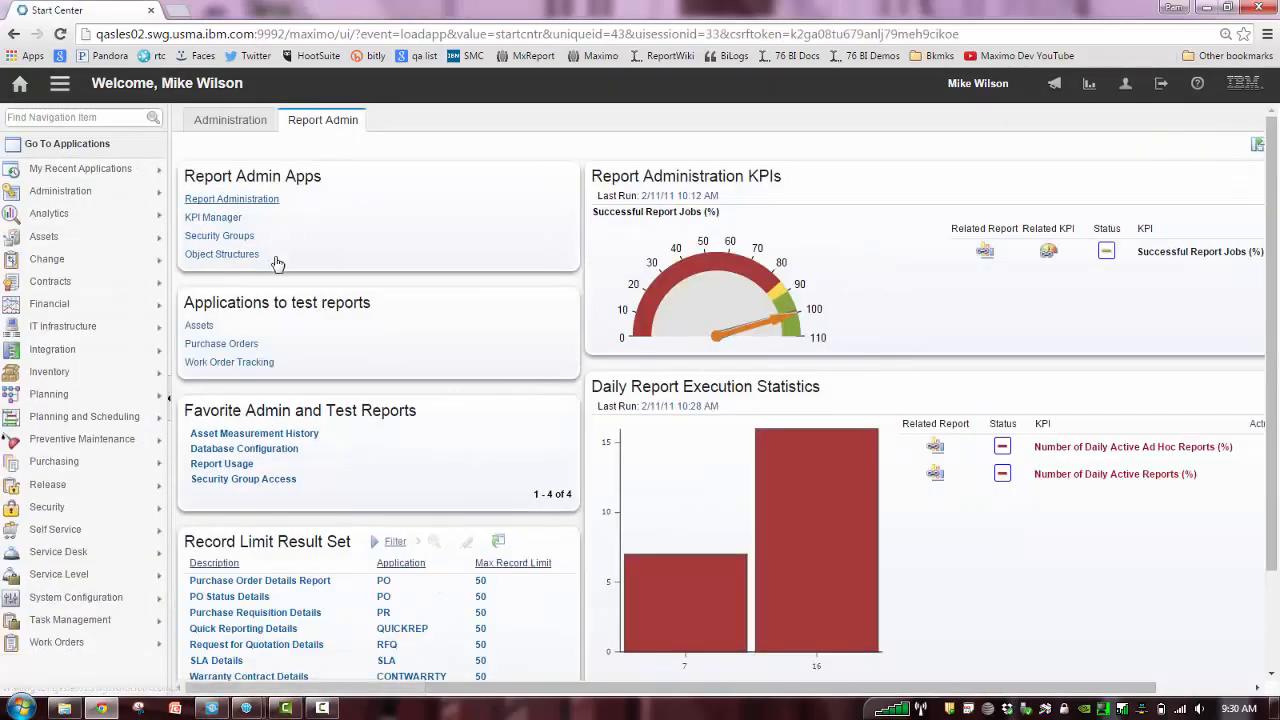
click(202, 327)
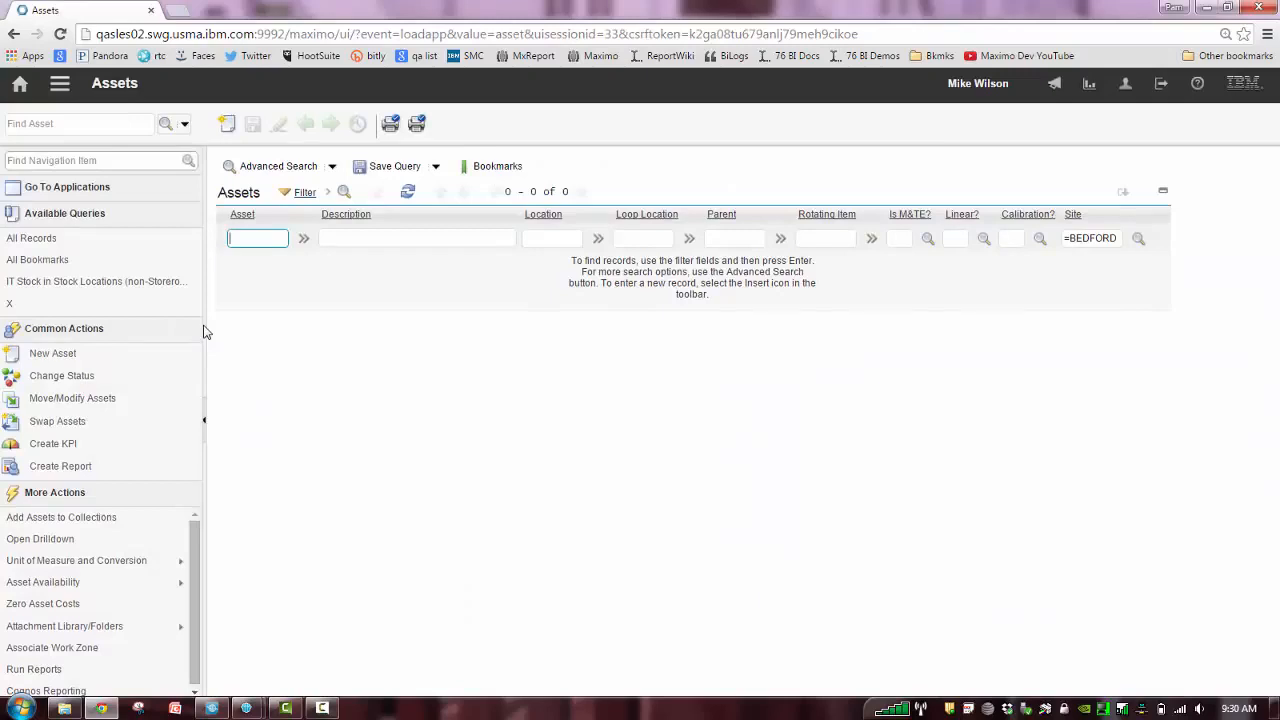
click(546, 239)
text(br)
key(Return)
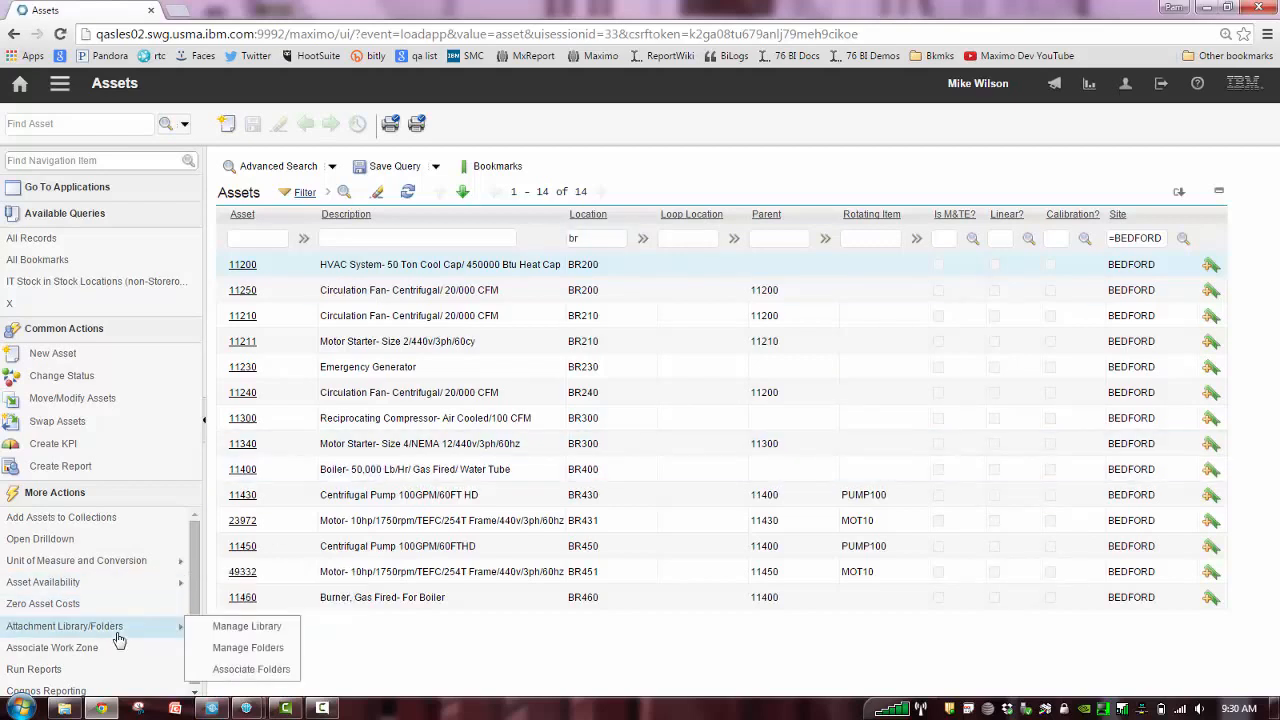
Run the Asset Details report immediately for the filtered assets and go to page 2 of the output
click(77, 674)
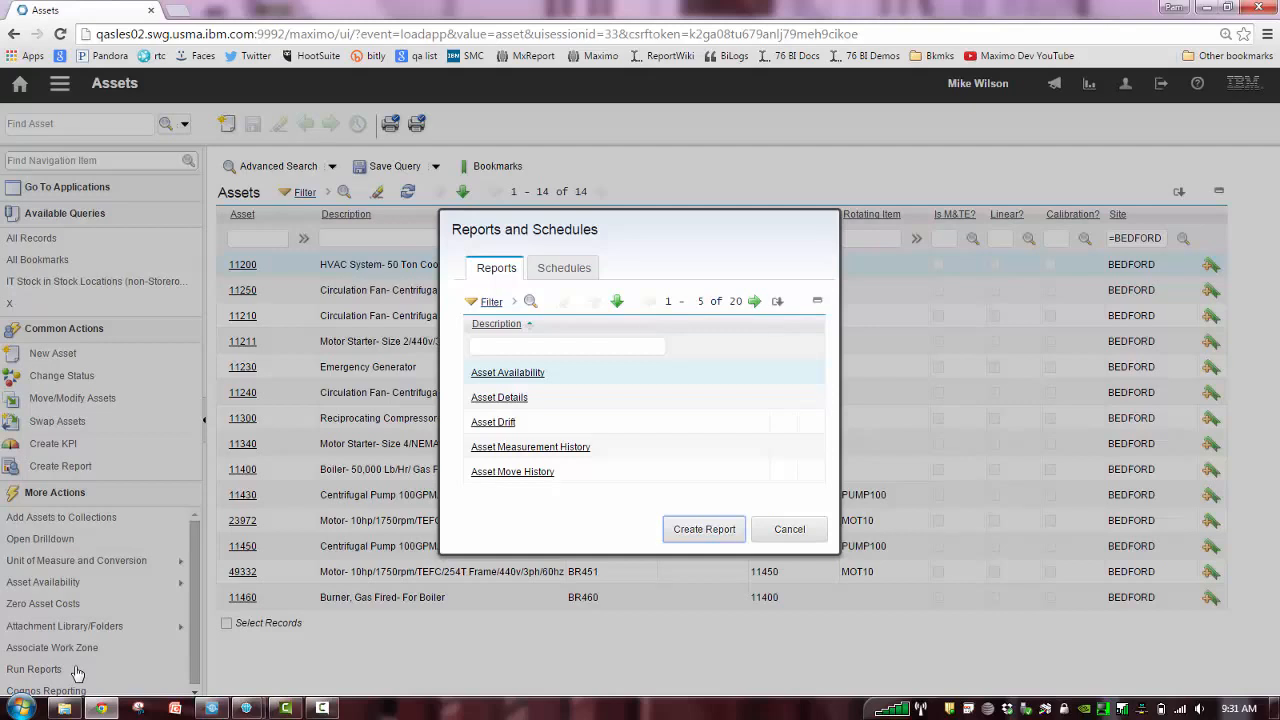
click(505, 399)
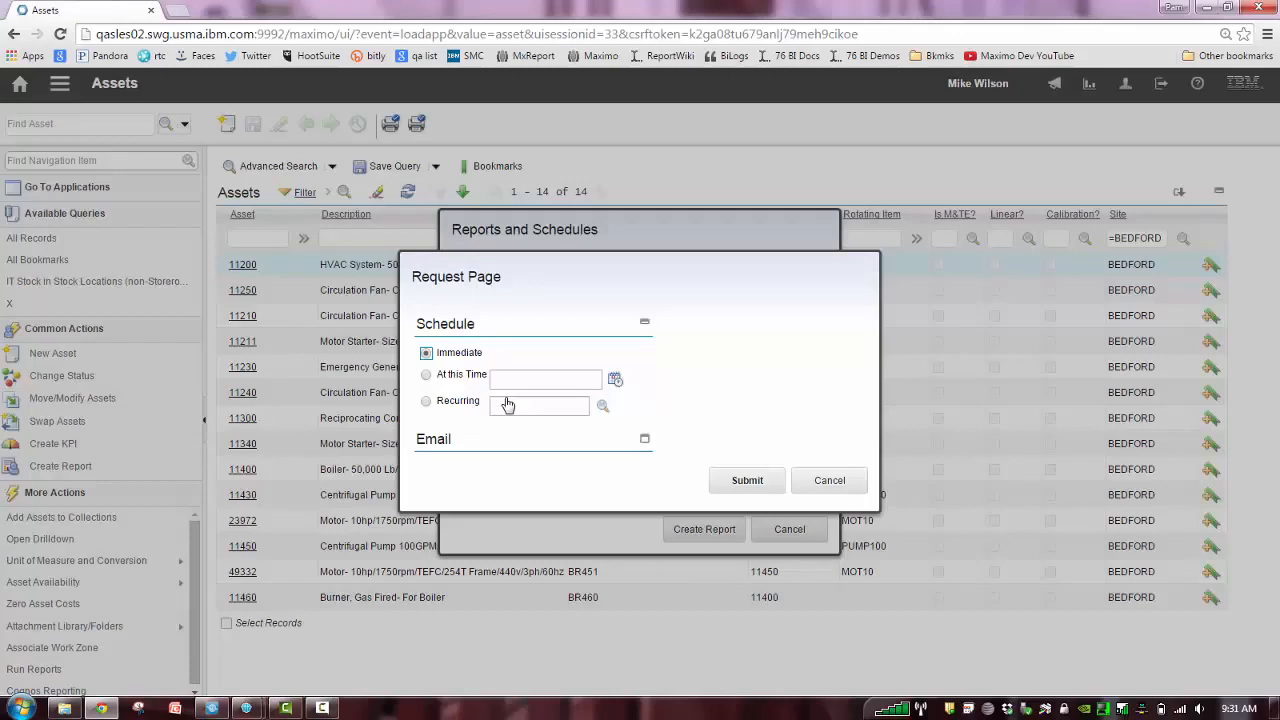
click(646, 441)
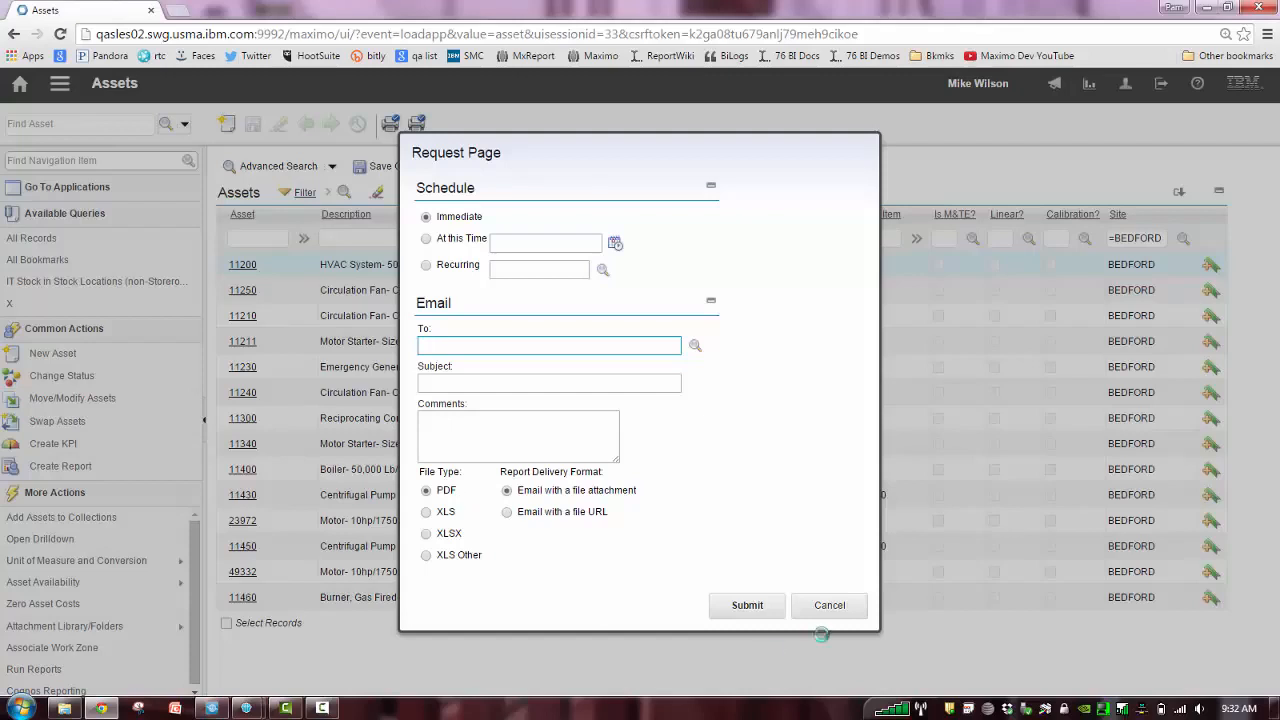
click(748, 608)
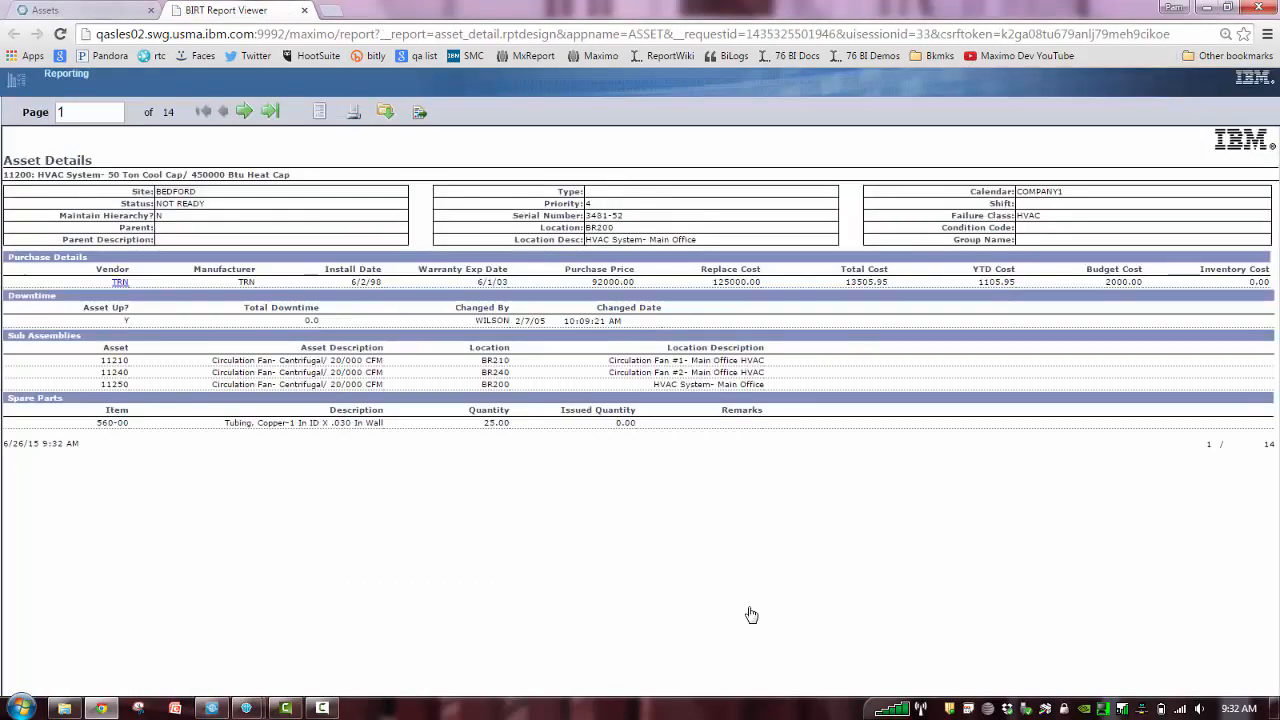
click(250, 112)
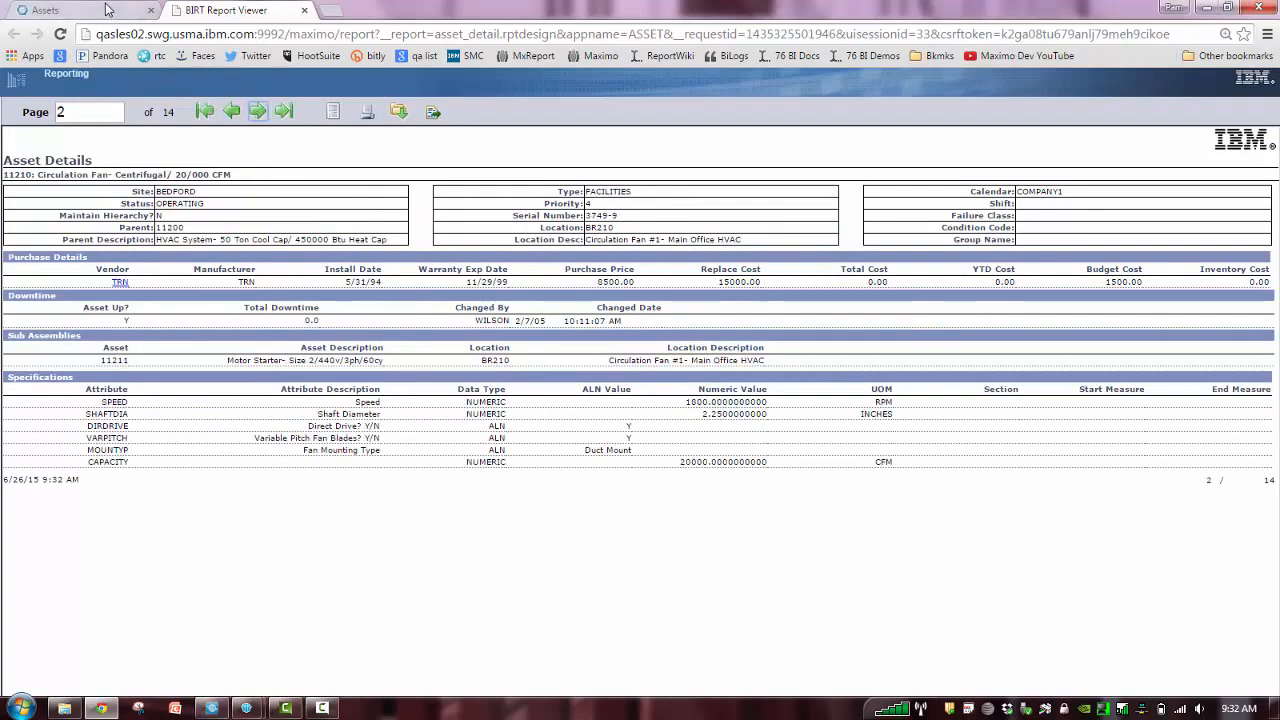
Dismiss the Reports and Schedules dialog in Assets and close the BIRT report viewer
click(106, 10)
click(789, 529)
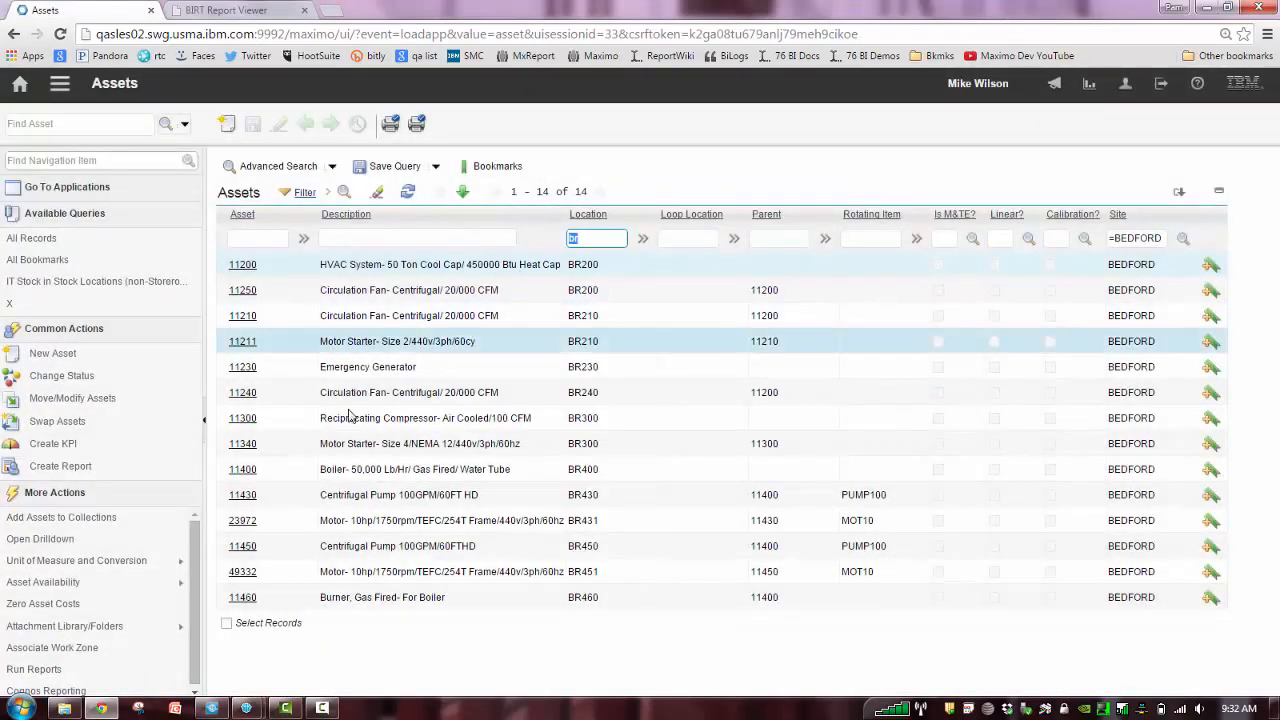
click(250, 8)
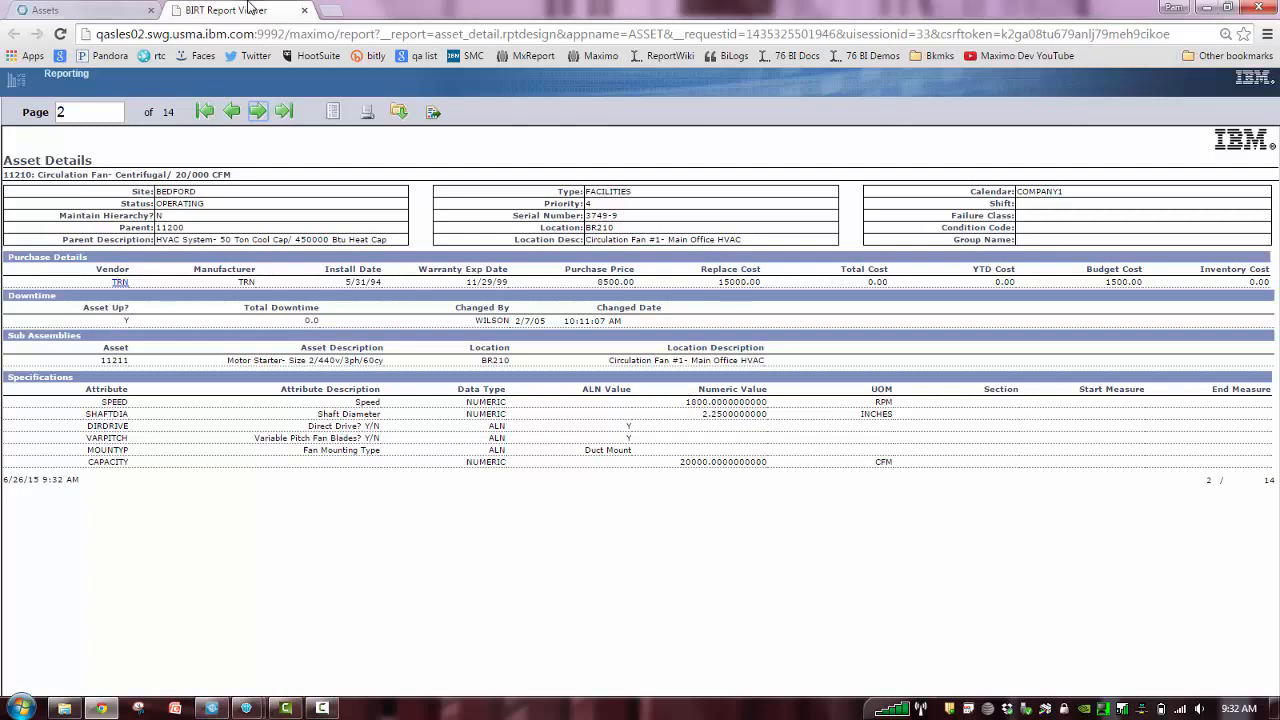
click(304, 10)
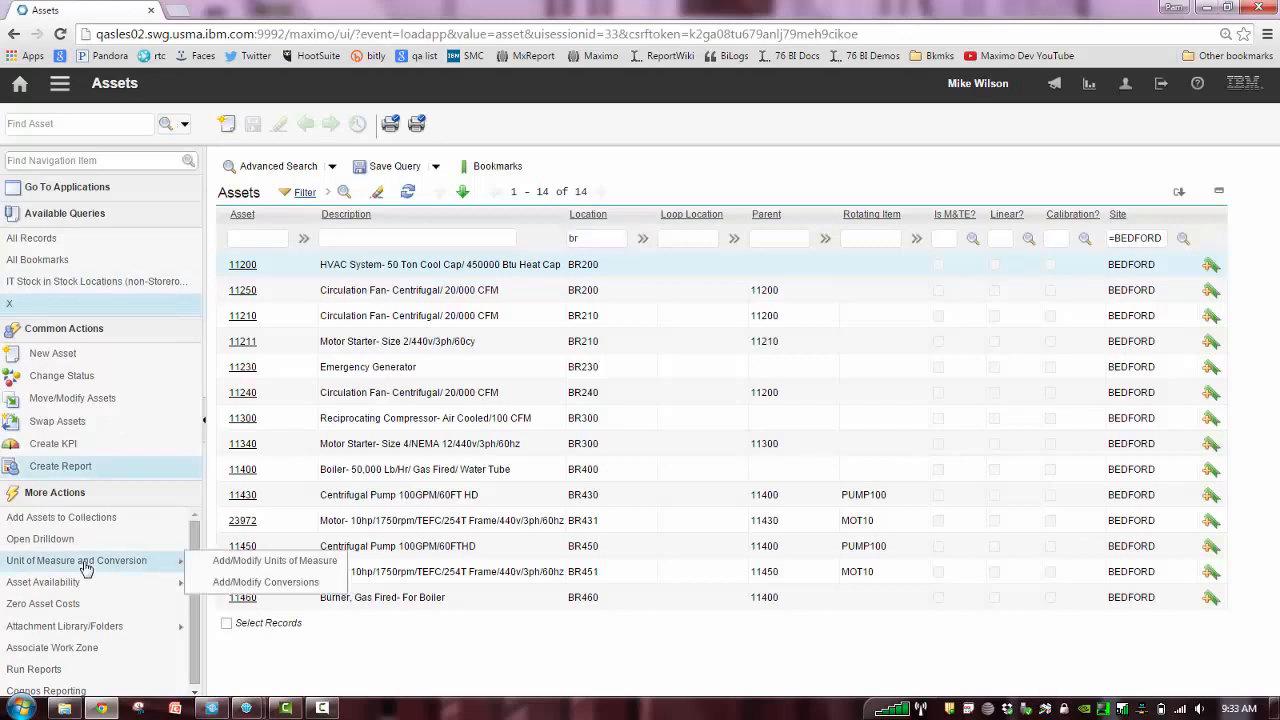
Filter the available asset reports by "detail" and open the request page of Details of Asset Failures
click(81, 670)
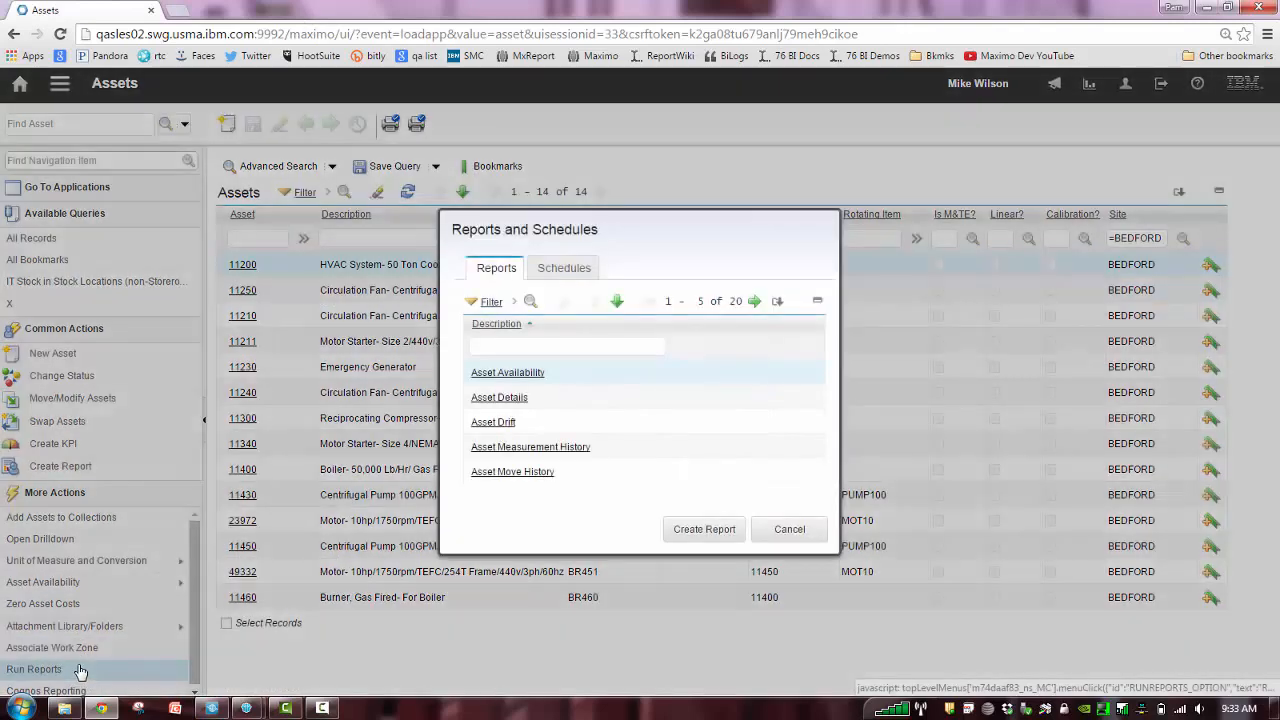
click(521, 347)
text(de)
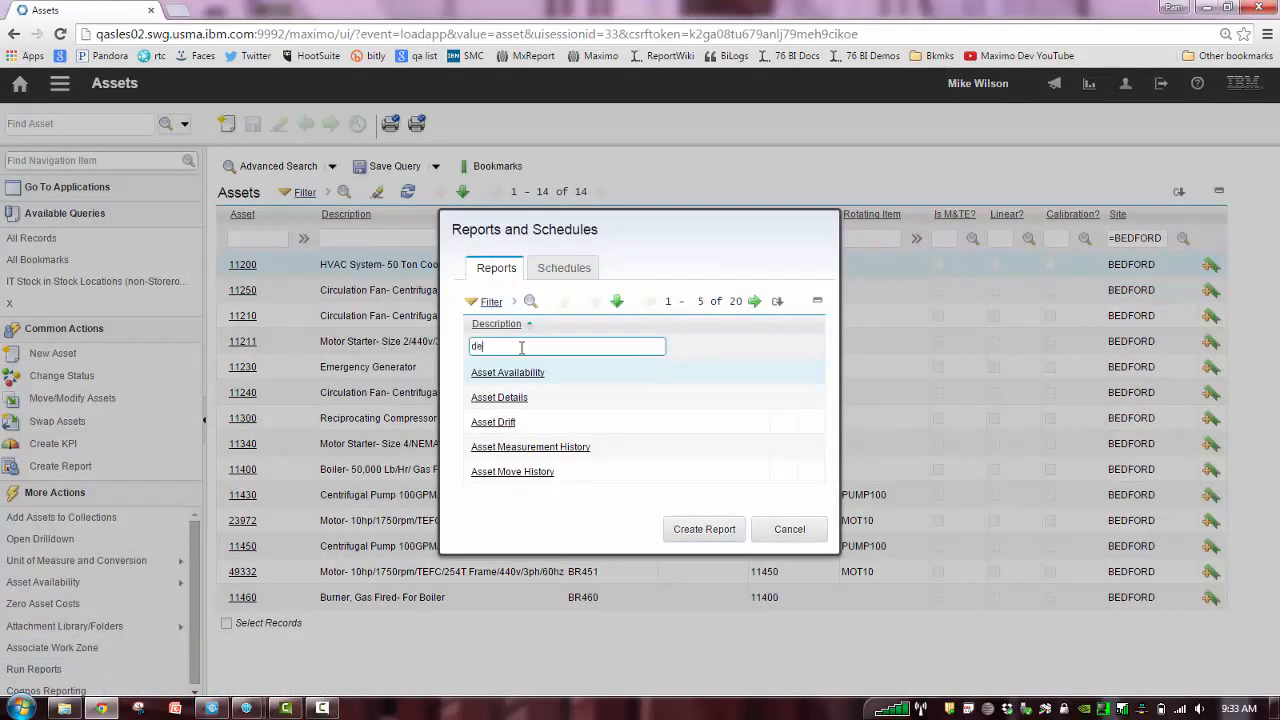
text(tail)
key(Return)
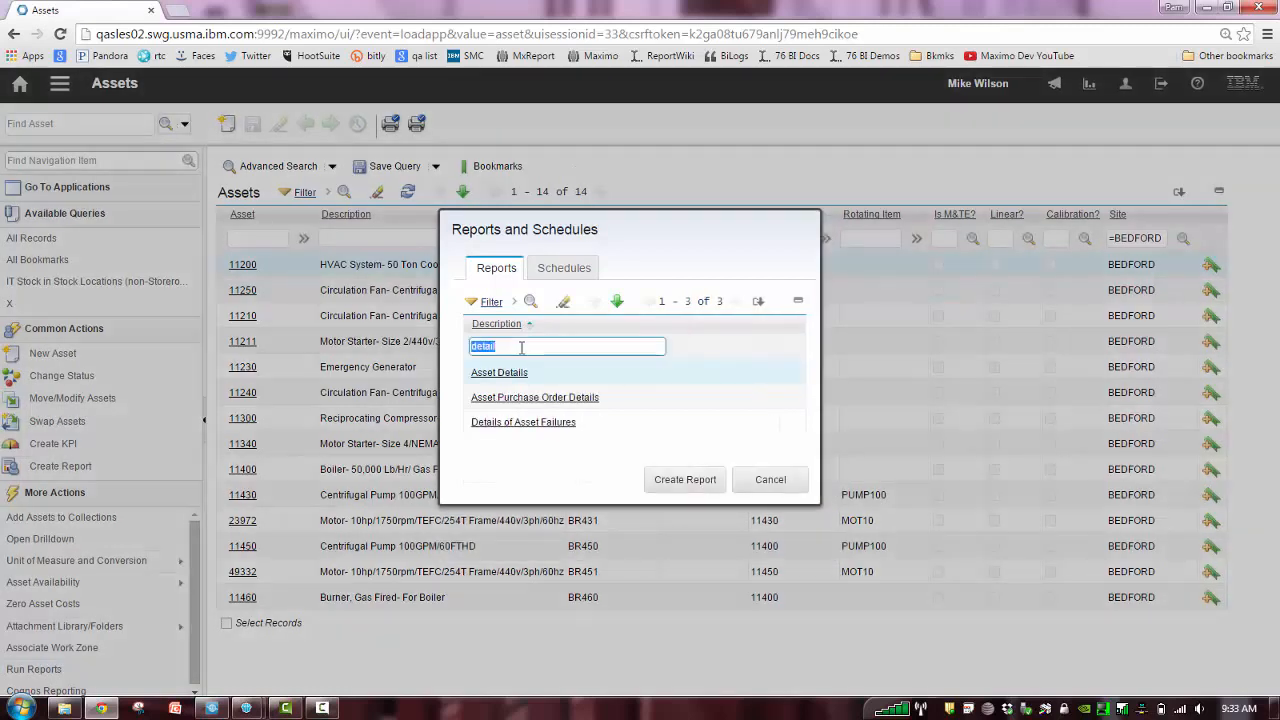
click(523, 423)
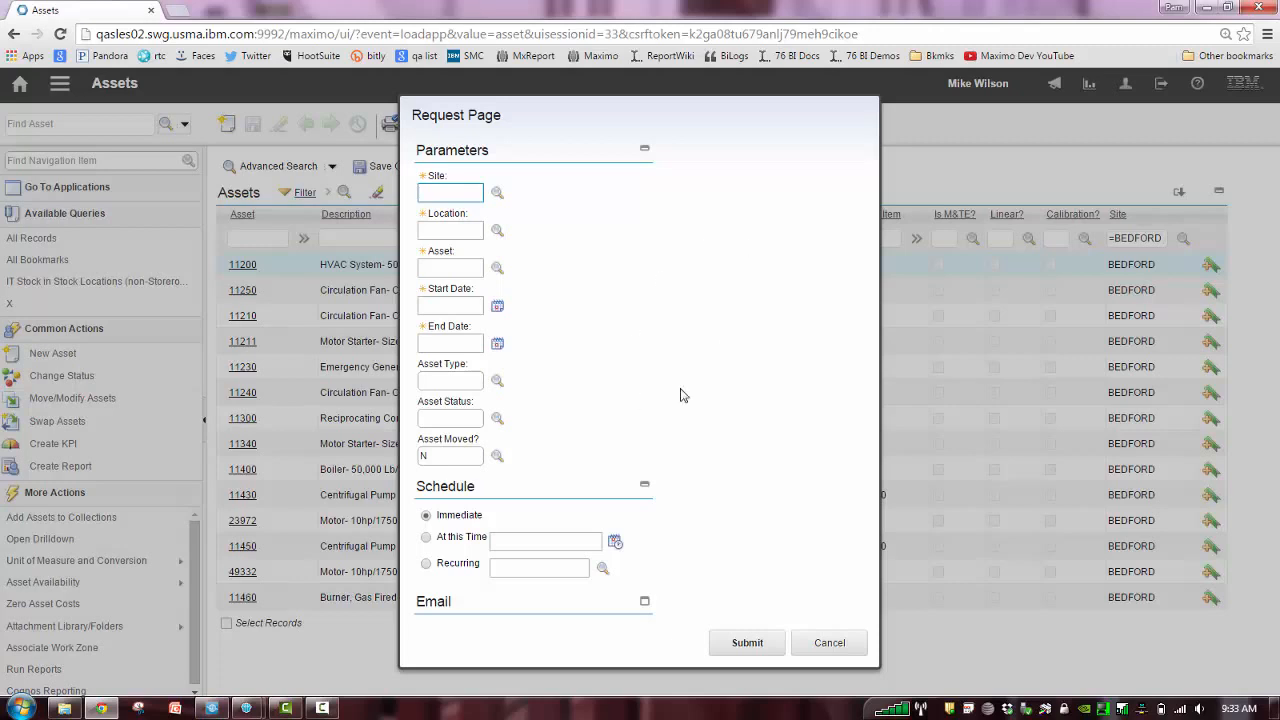
Look over the request page's Email section, collapse it, and cancel out of the request page and report list
click(646, 602)
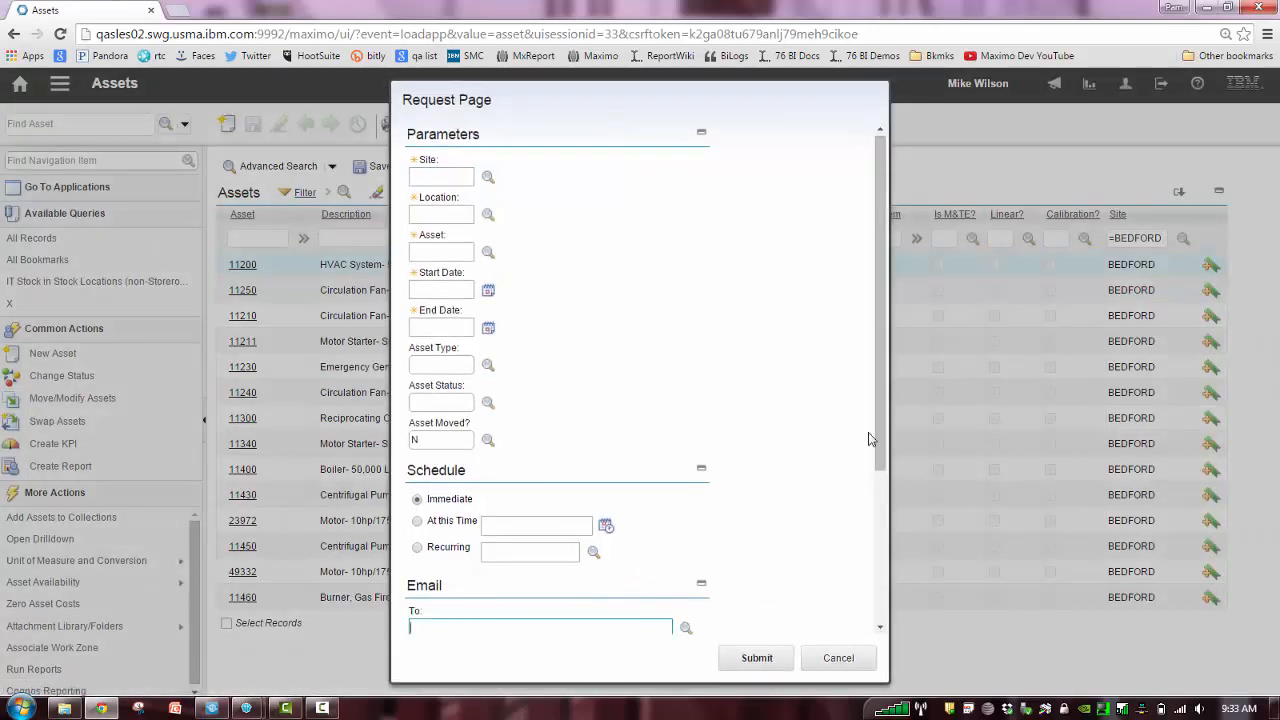
mouse_move(879, 426)
mouse_down()
mouse_move(880, 614)
mouse_move(890, 442)
mouse_up()
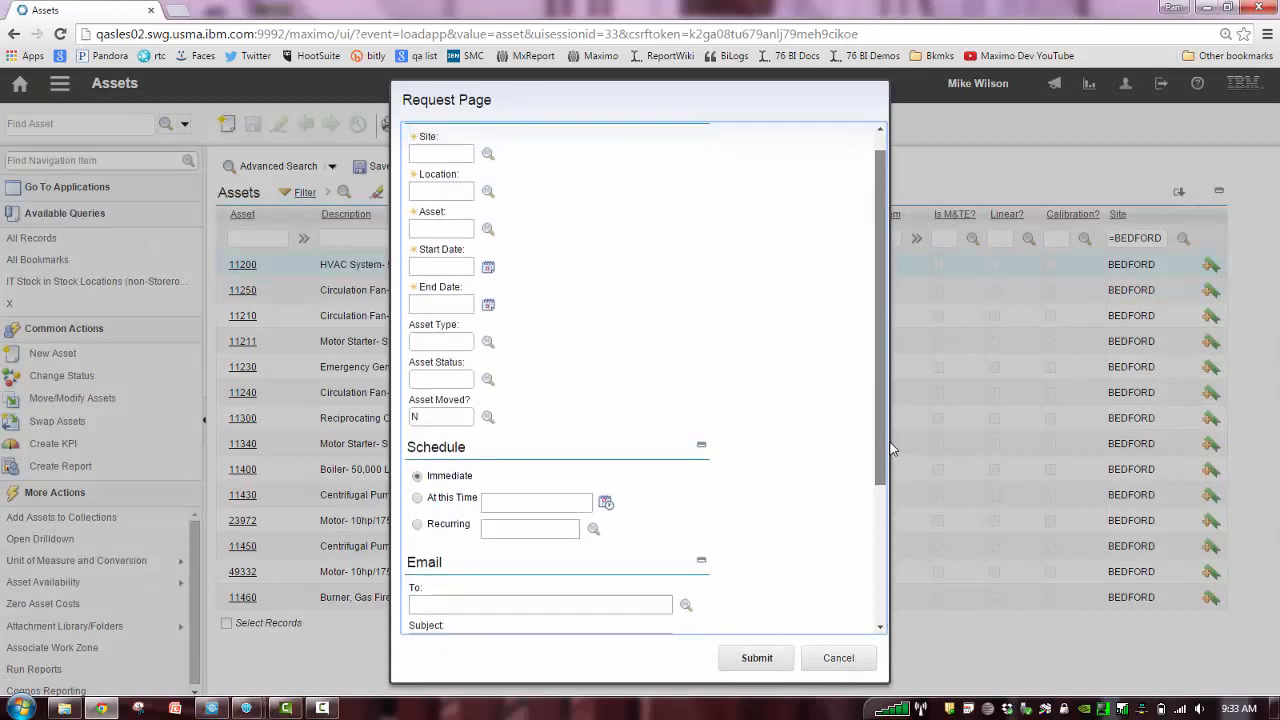
click(702, 563)
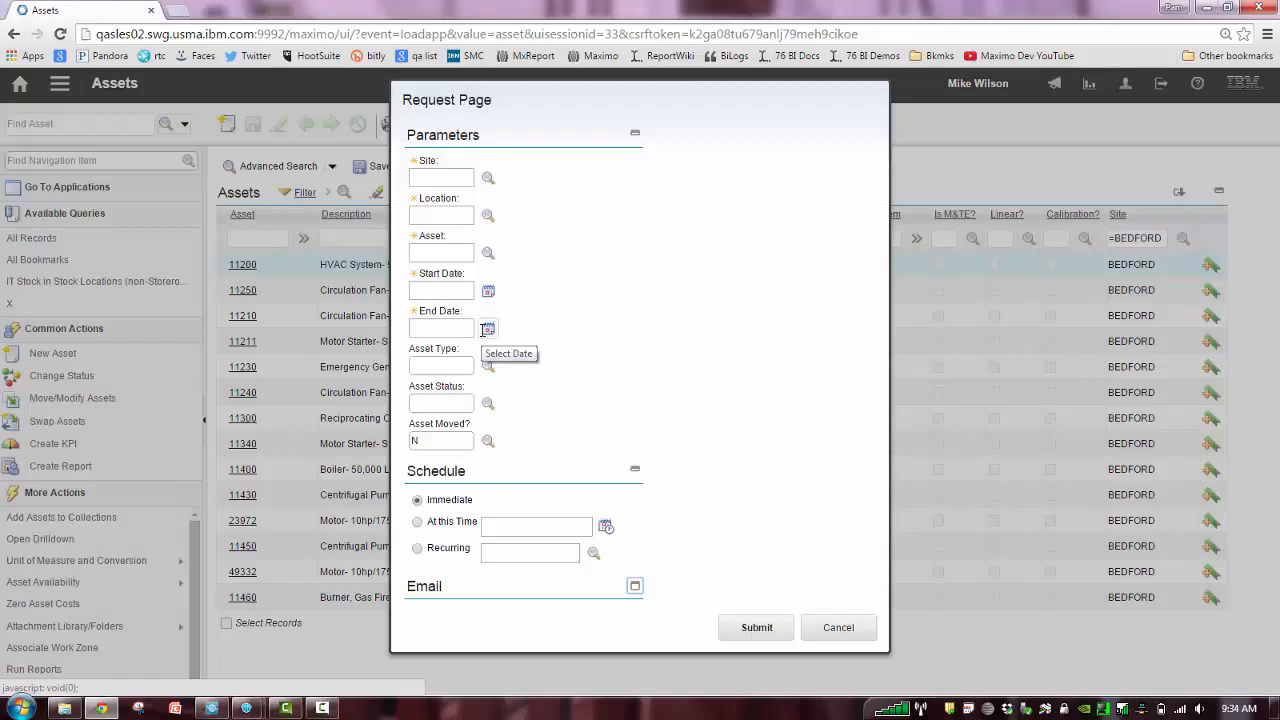
click(836, 628)
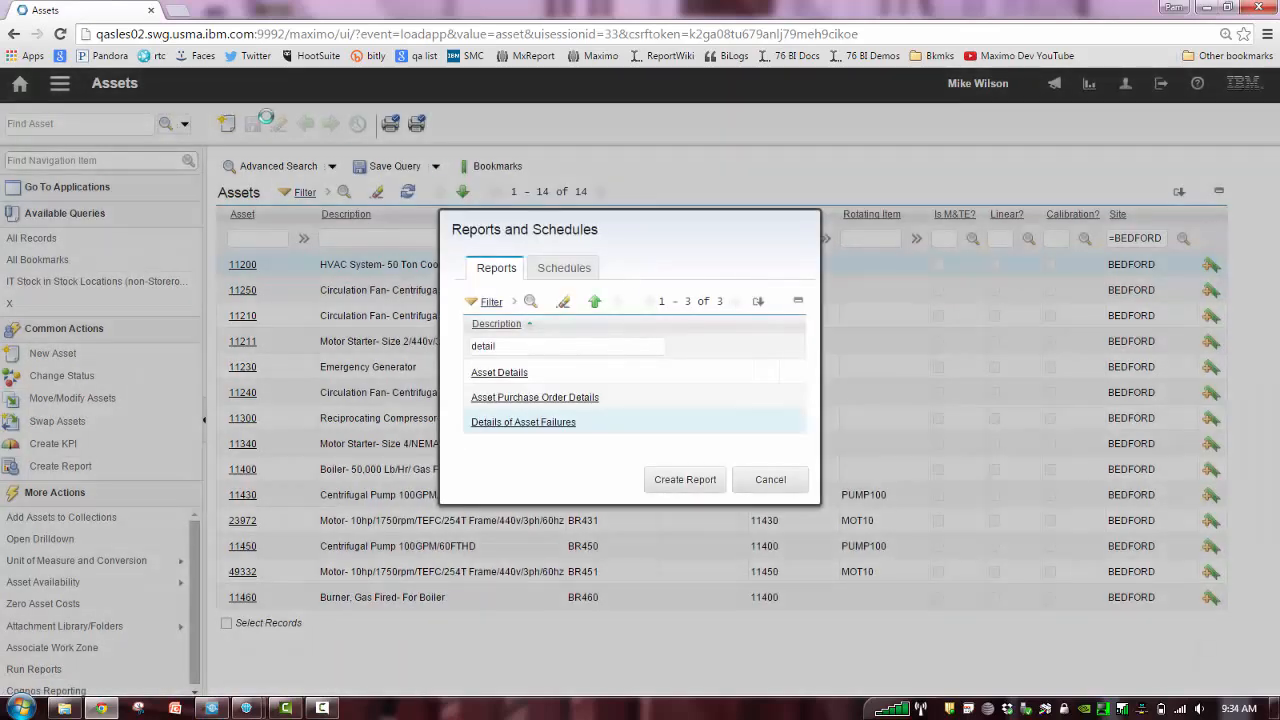
click(783, 484)
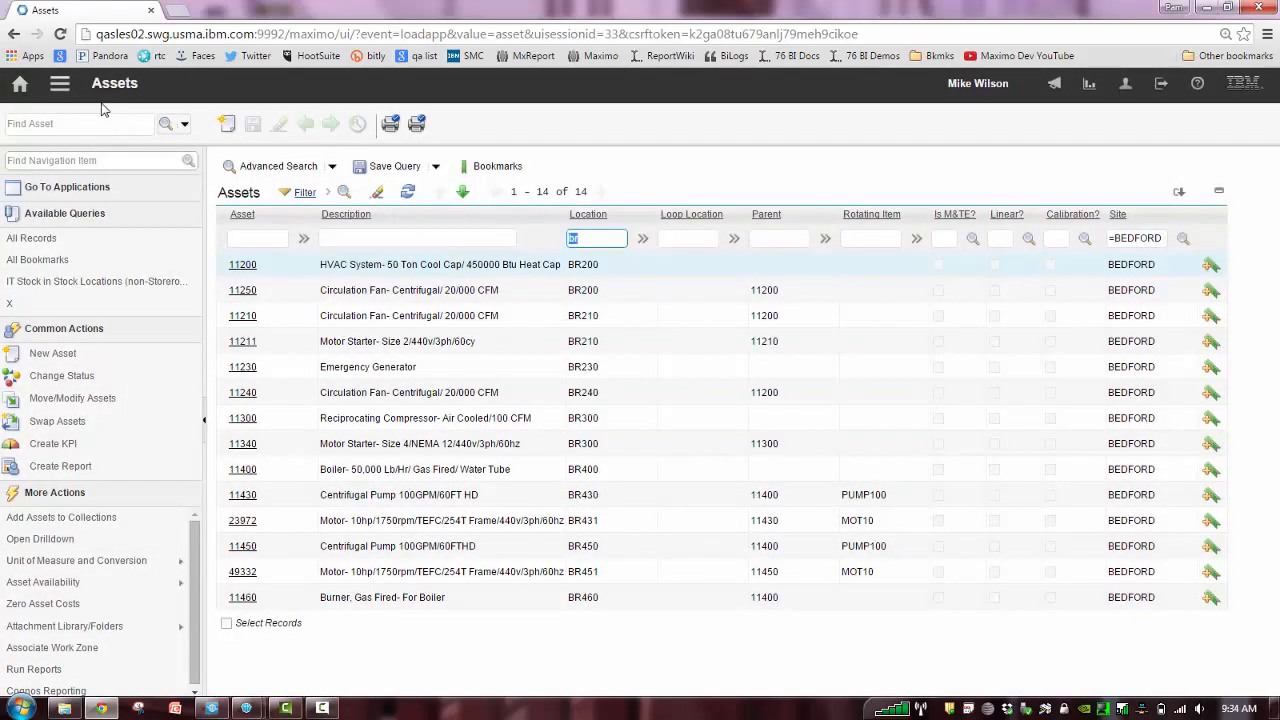
In Report Administration, filter reports by application "asset" and description "deta", and open the Details of Asset Failures report
click(63, 88)
mouse_move(200, 104)
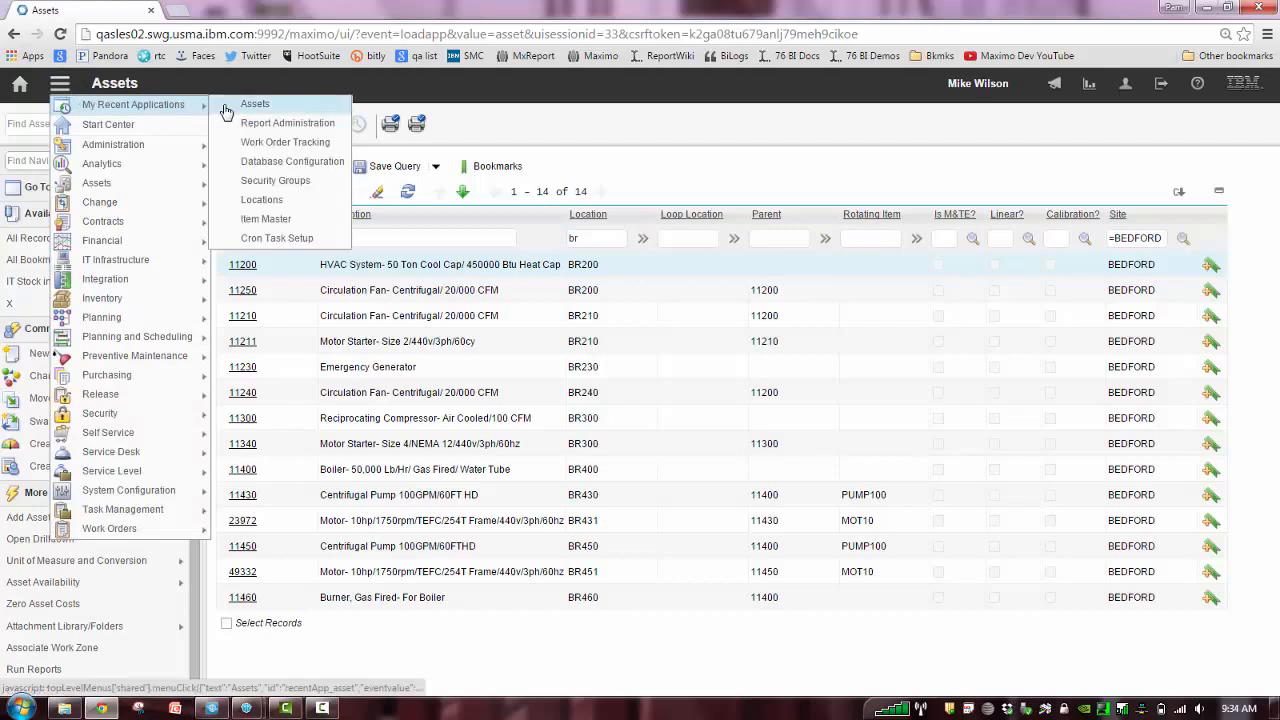
click(275, 122)
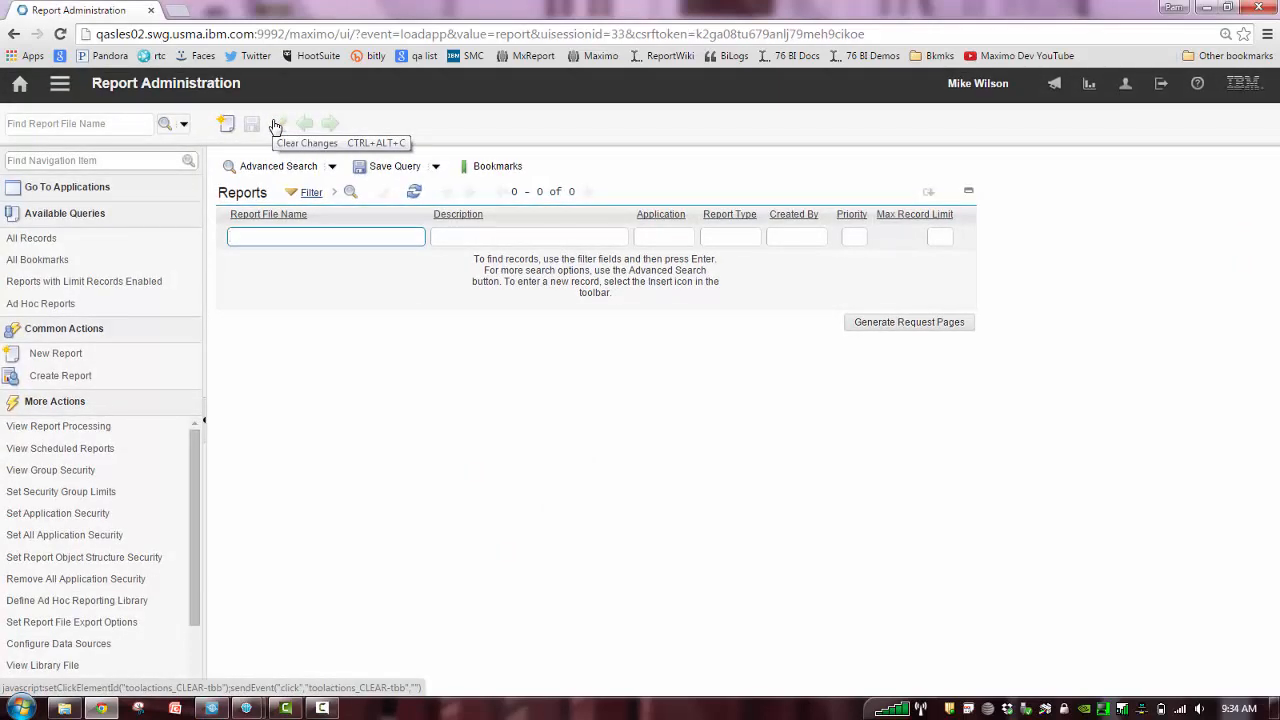
click(655, 238)
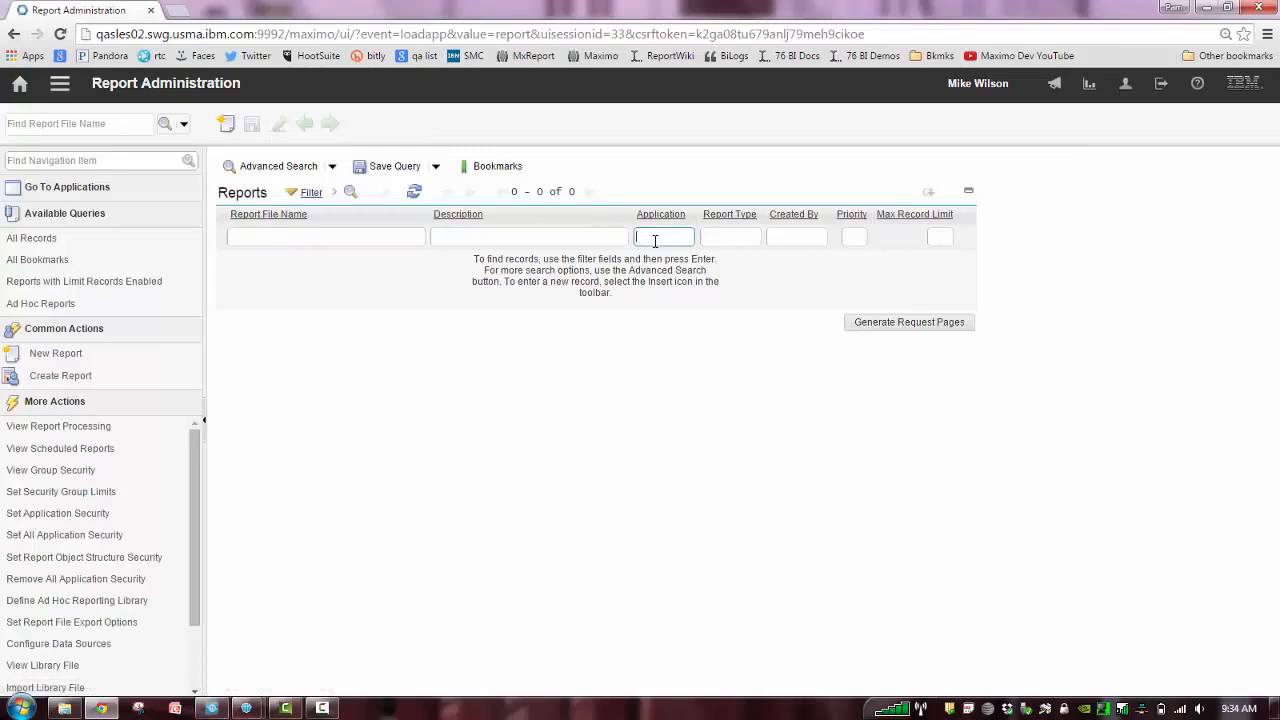
click(568, 233)
text(d)
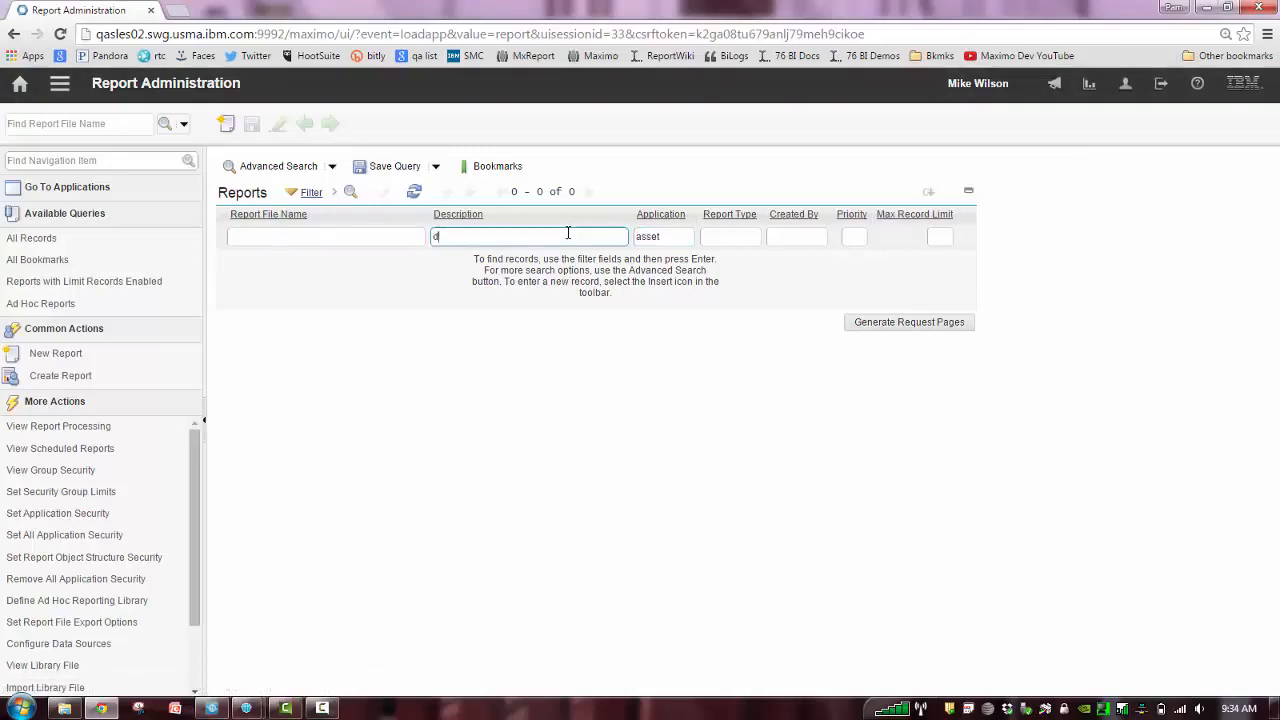
text(eta)
key(Return)
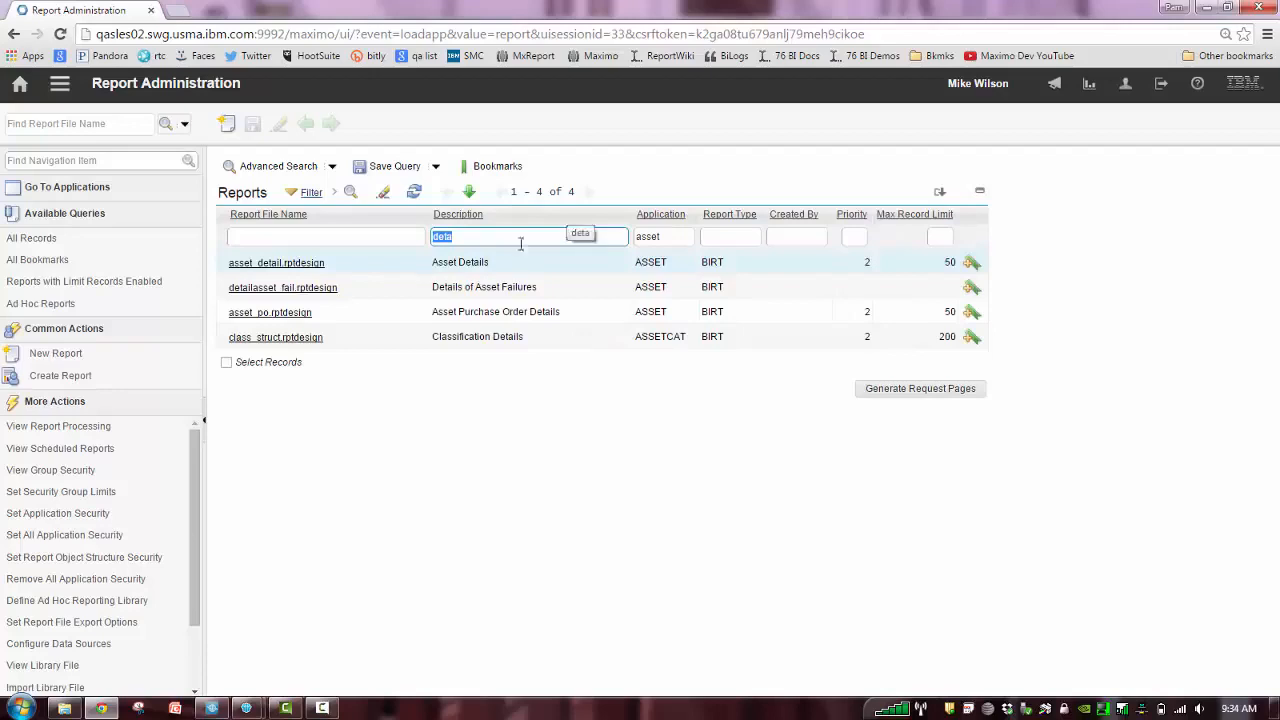
click(297, 288)
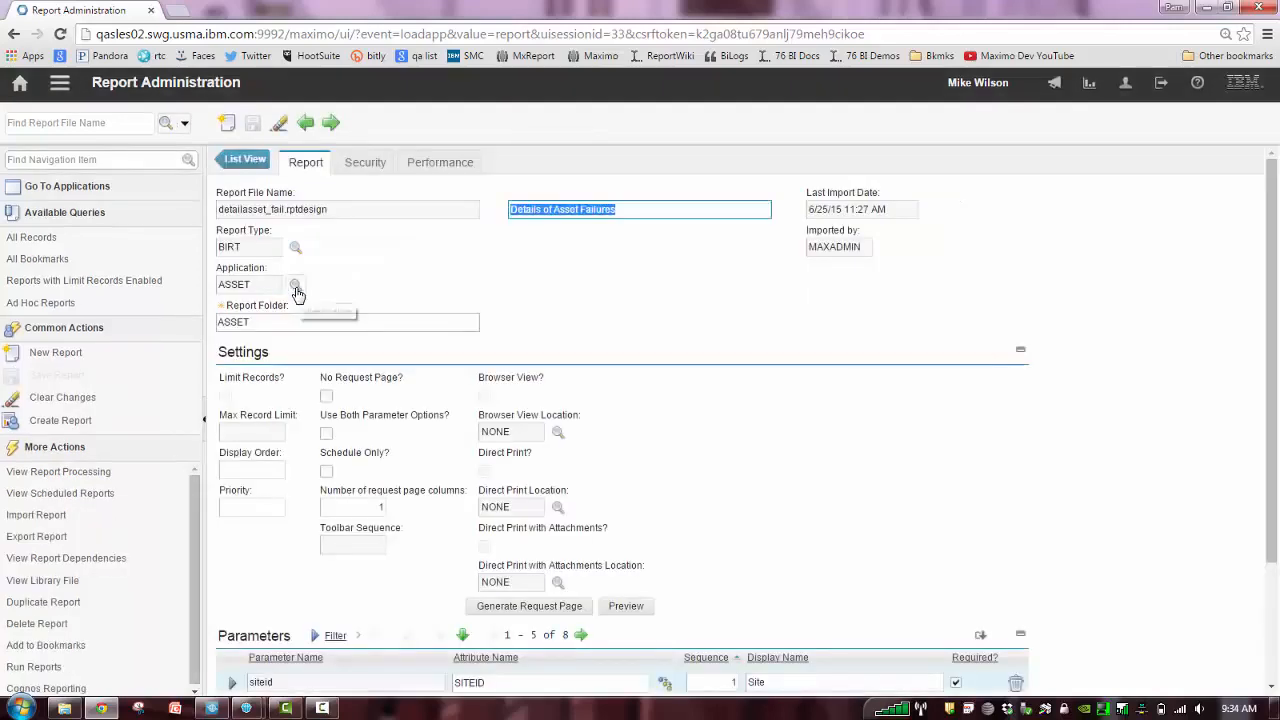
Review the report's Settings and Parameters sections, then preview its request page and close the preview
click(1020, 357)
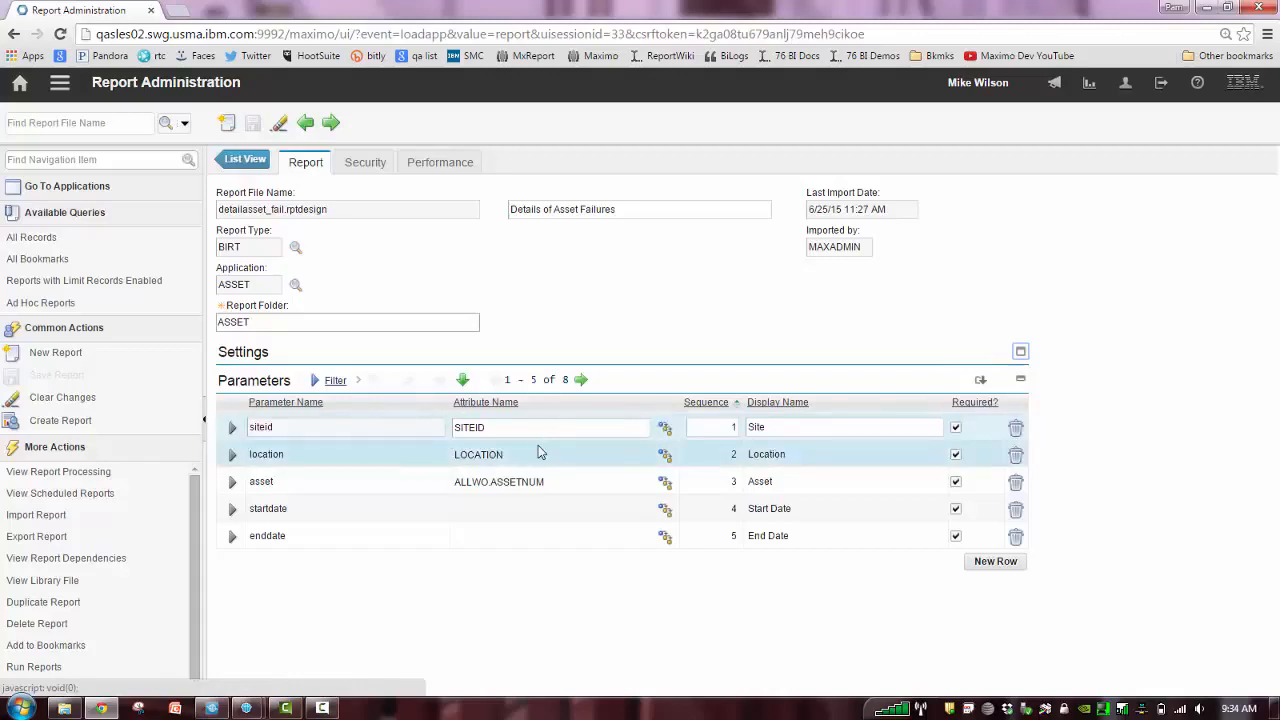
click(1021, 353)
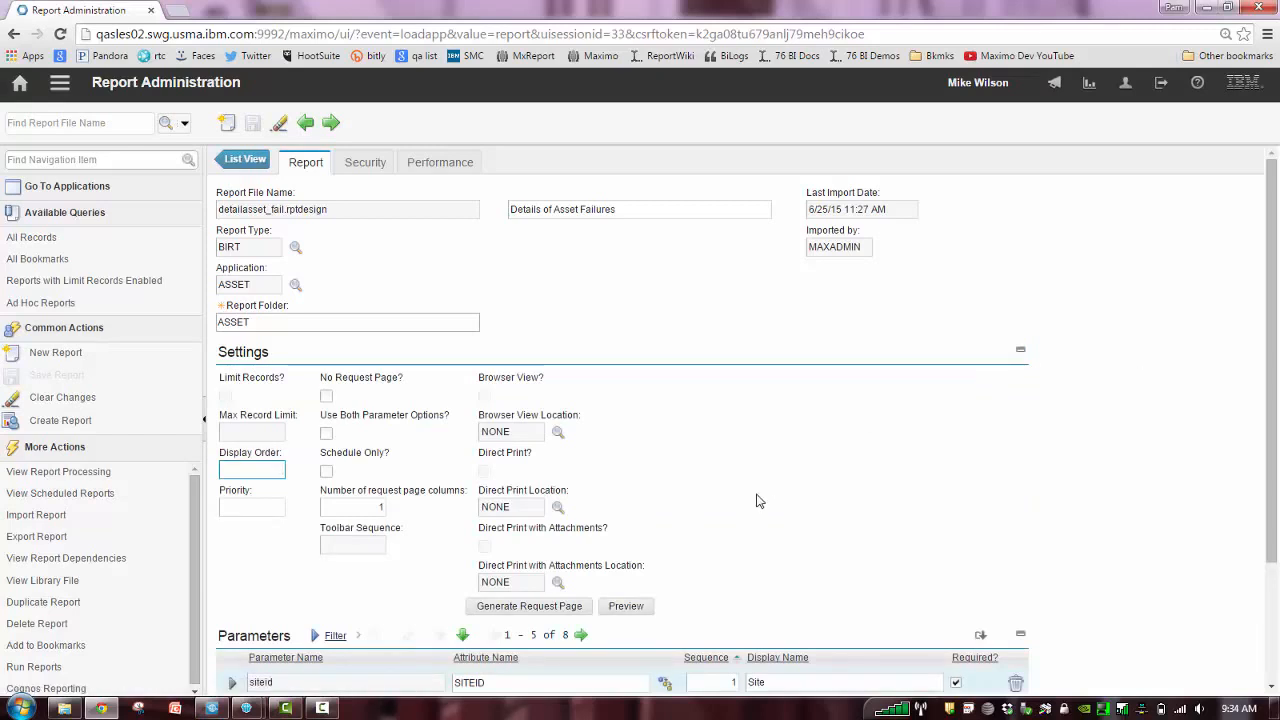
click(636, 609)
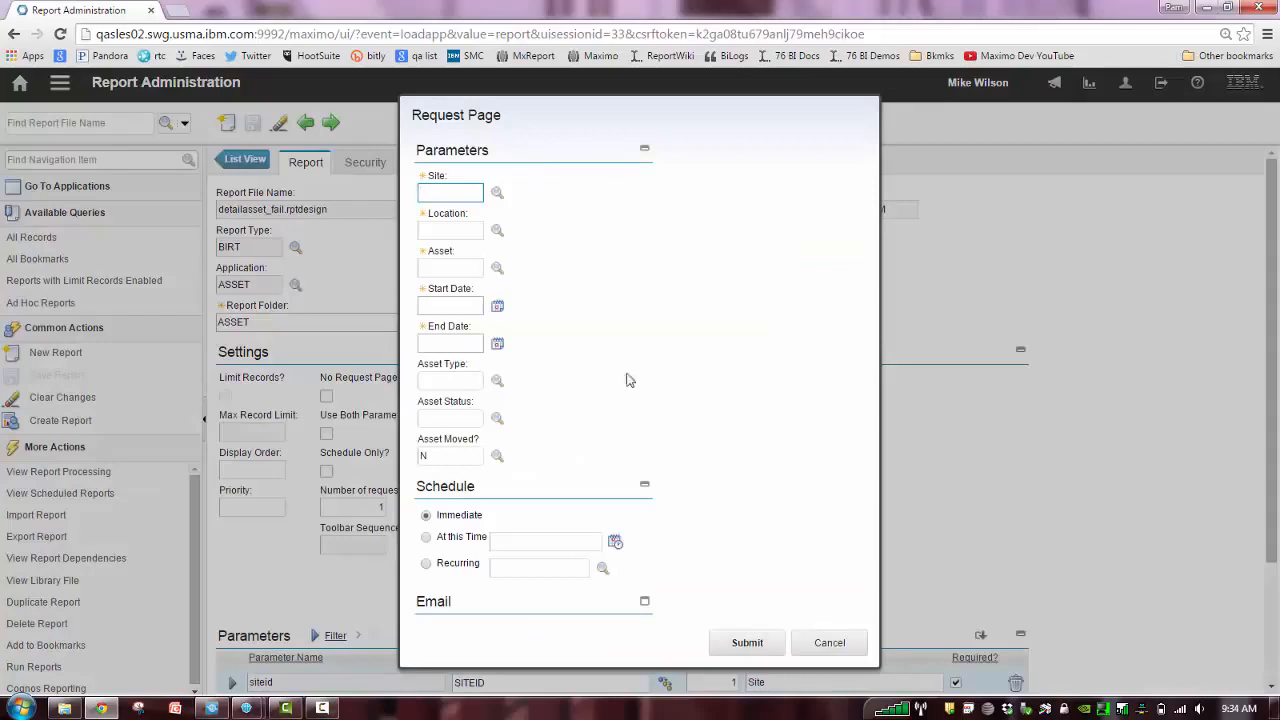
click(845, 645)
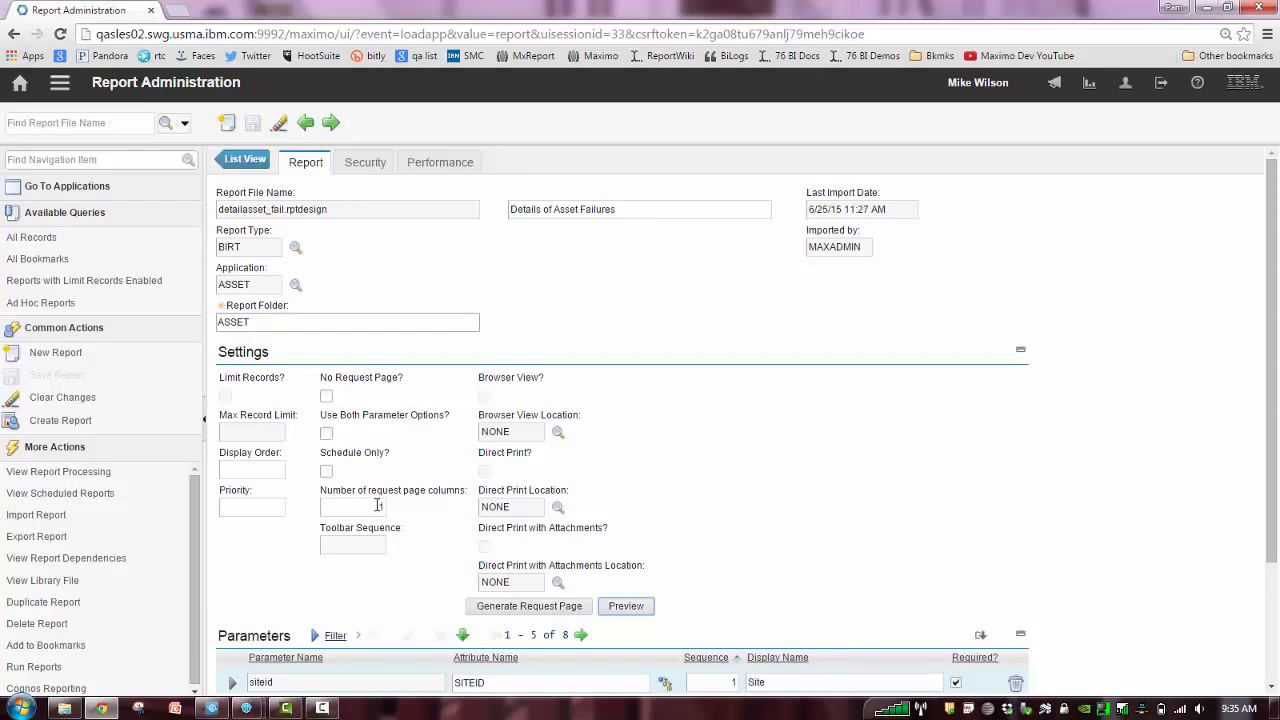
Set the number of request page columns to 2, save the report record, and regenerate its request page
drag(378, 505, 399, 505)
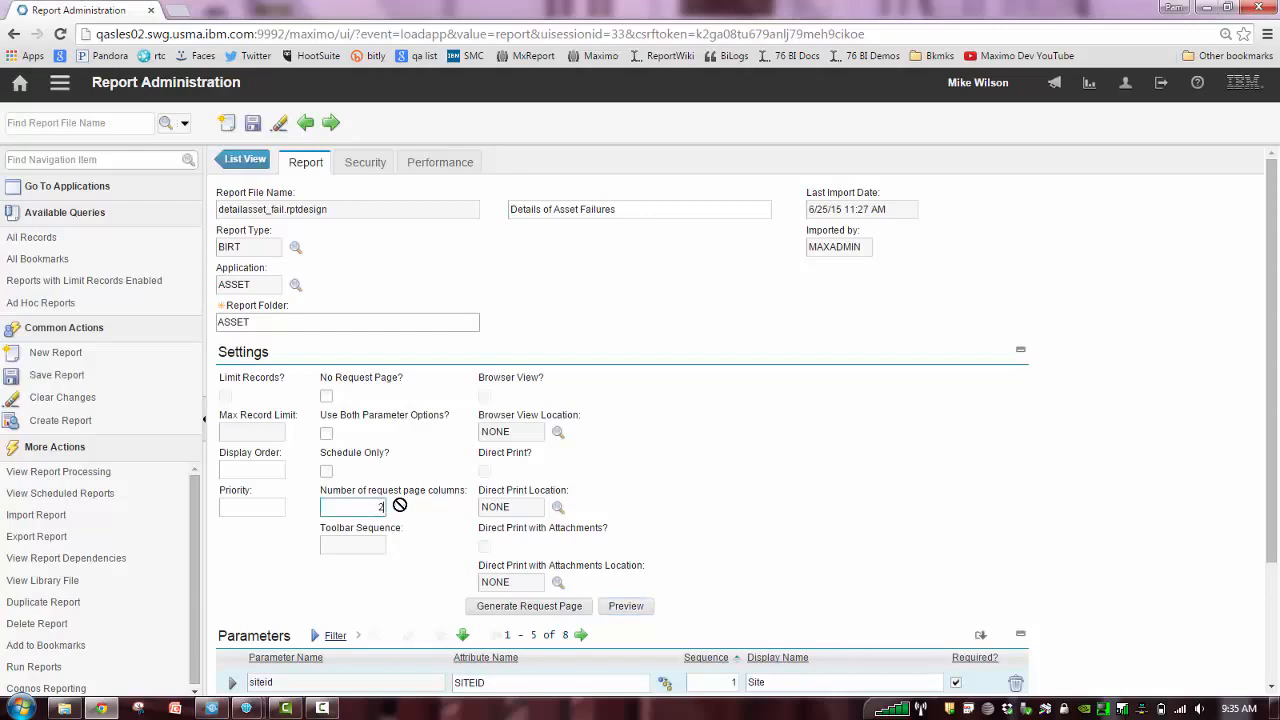
click(253, 123)
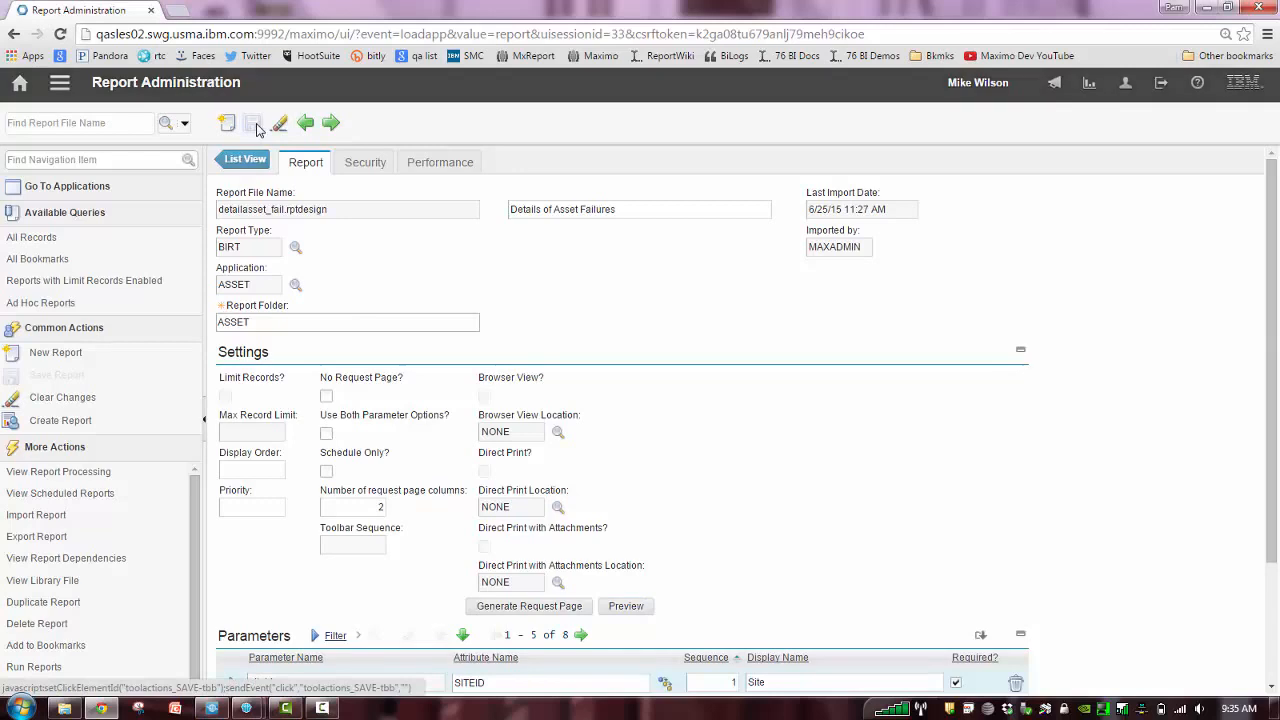
click(548, 610)
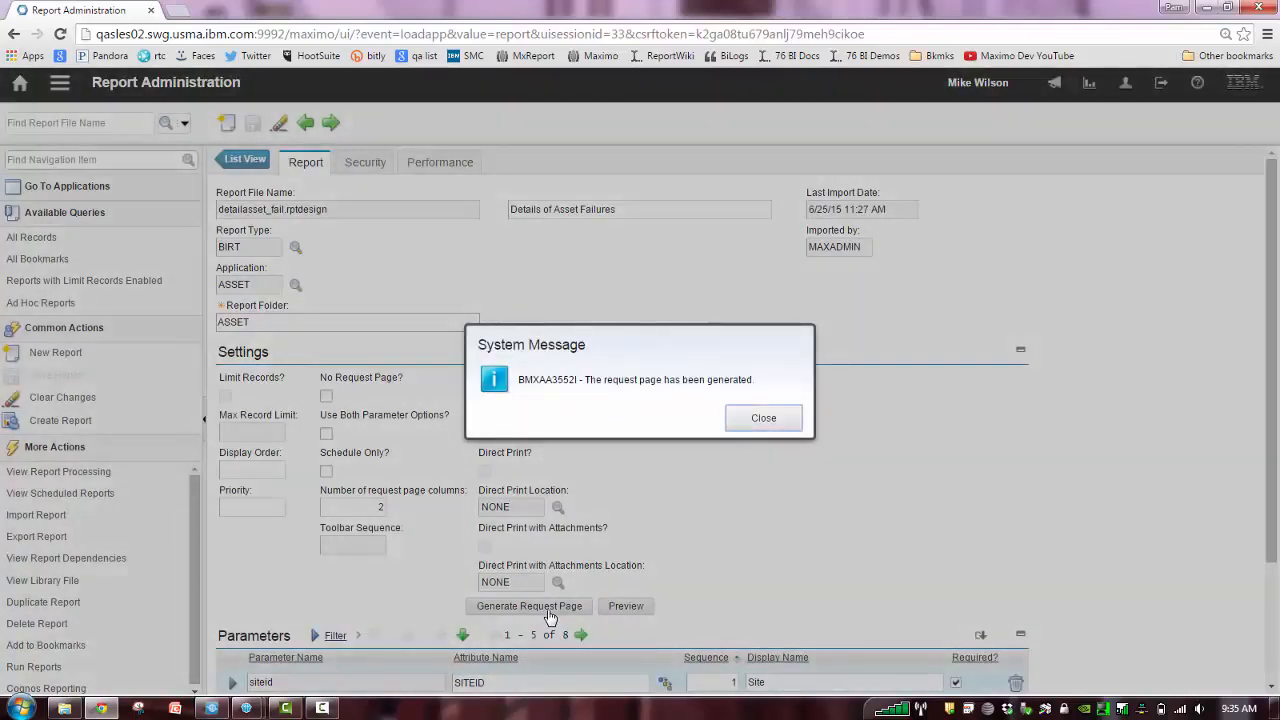
drag(751, 473, 759, 417)
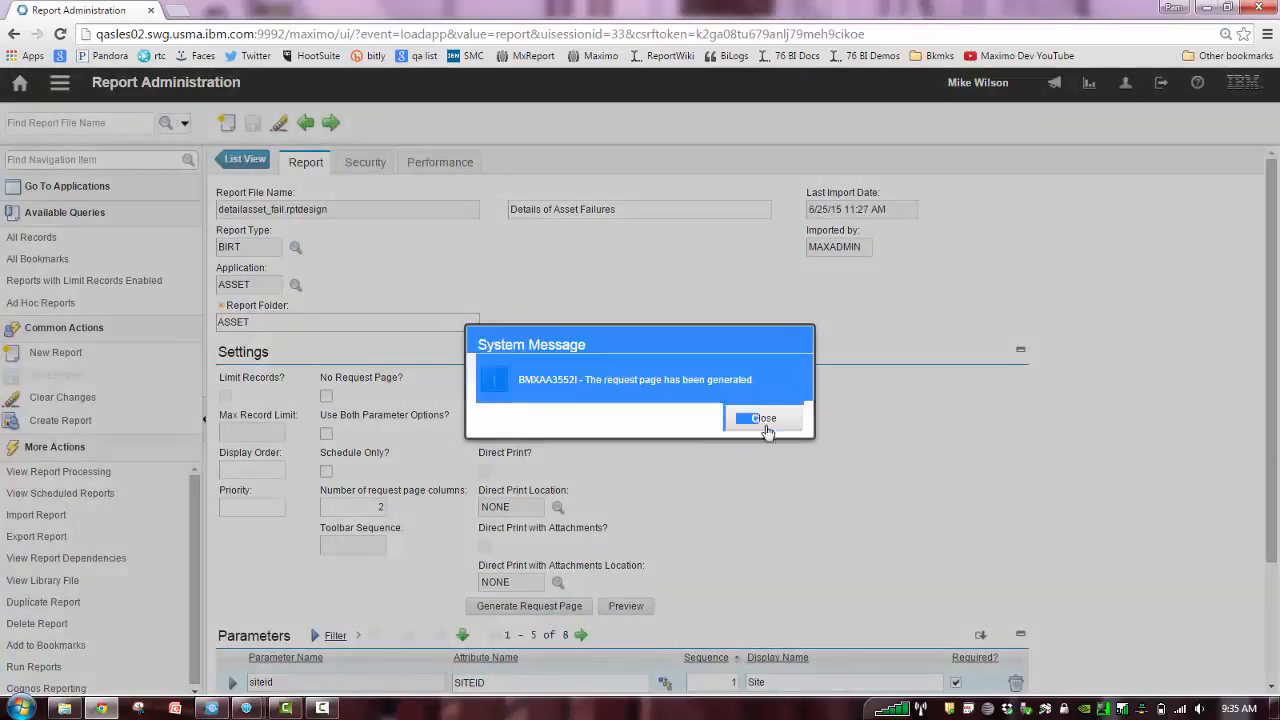
click(786, 424)
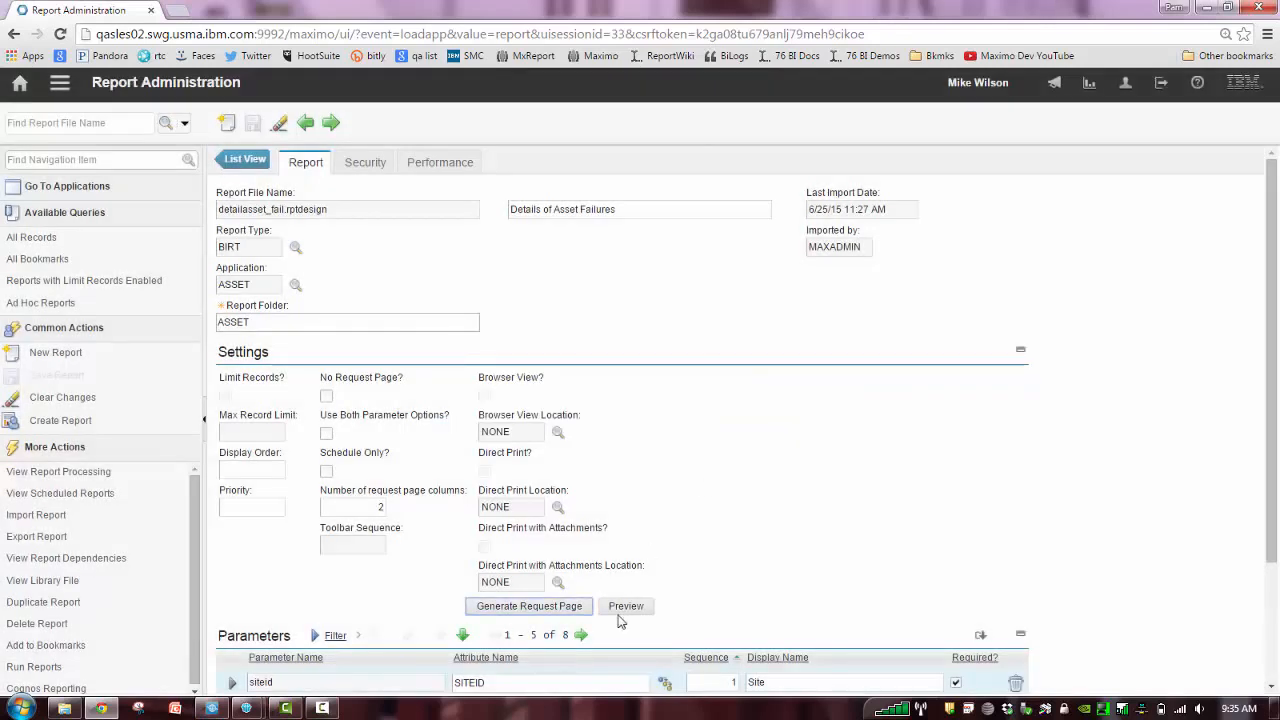
Preview the regenerated two-column request page and close the preview
click(620, 610)
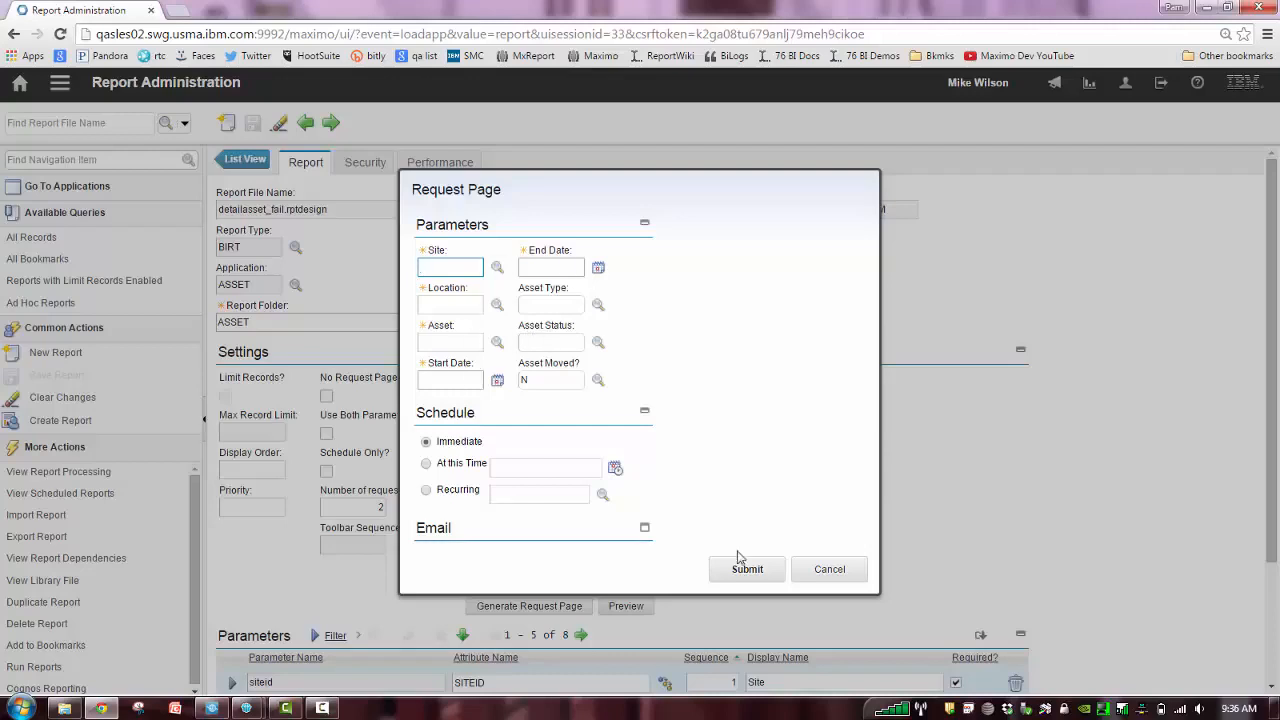
click(826, 578)
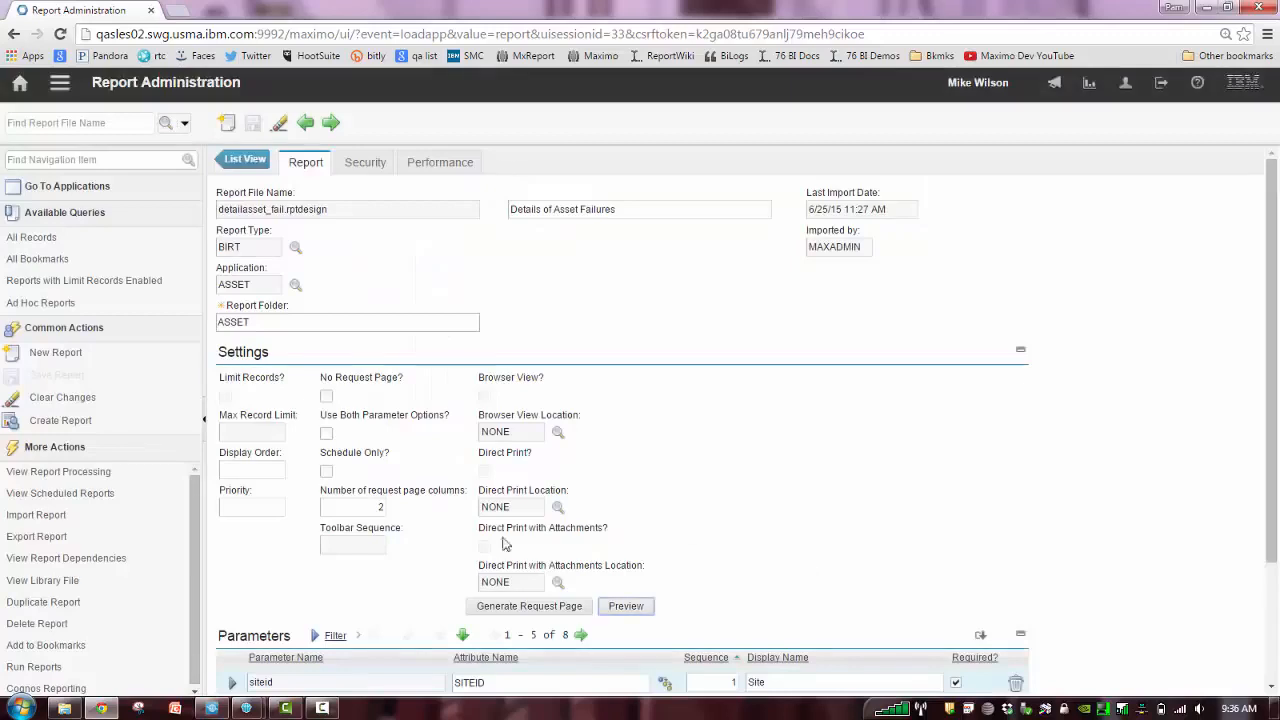
Set the number of request page columns to 3, save the record, and regenerate the request page, checking it in a preview
click(376, 507)
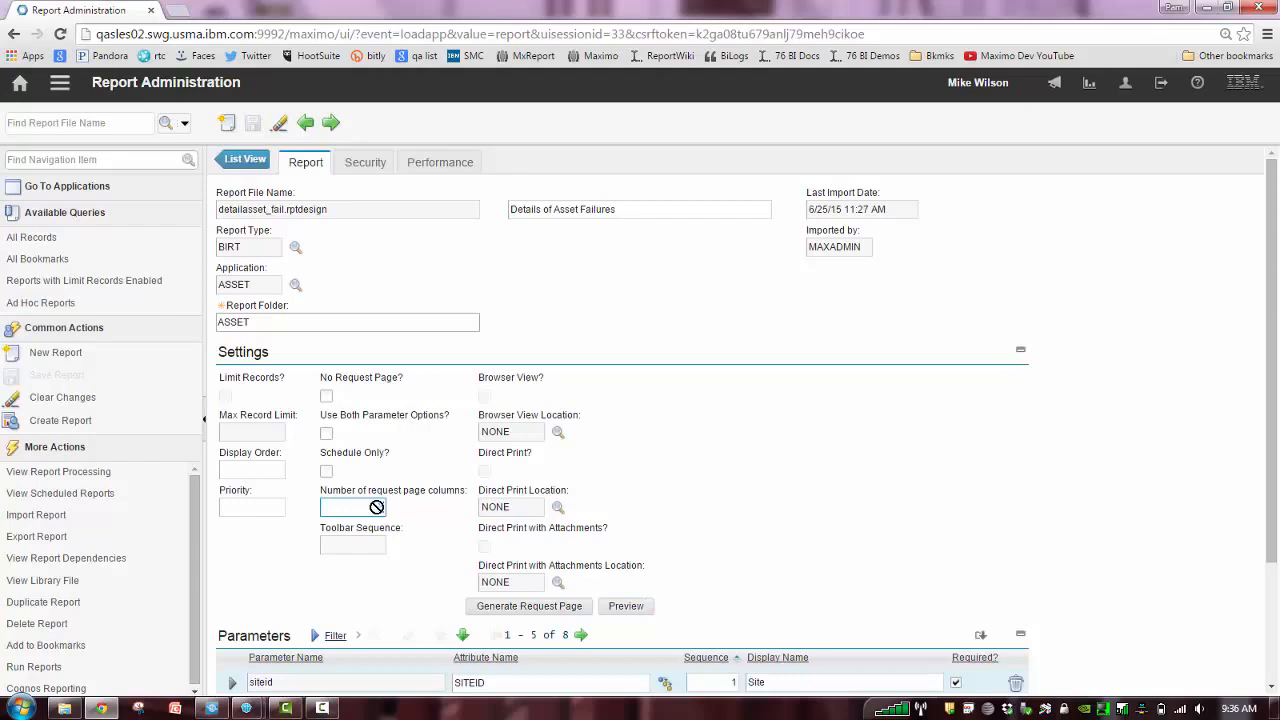
text(3)
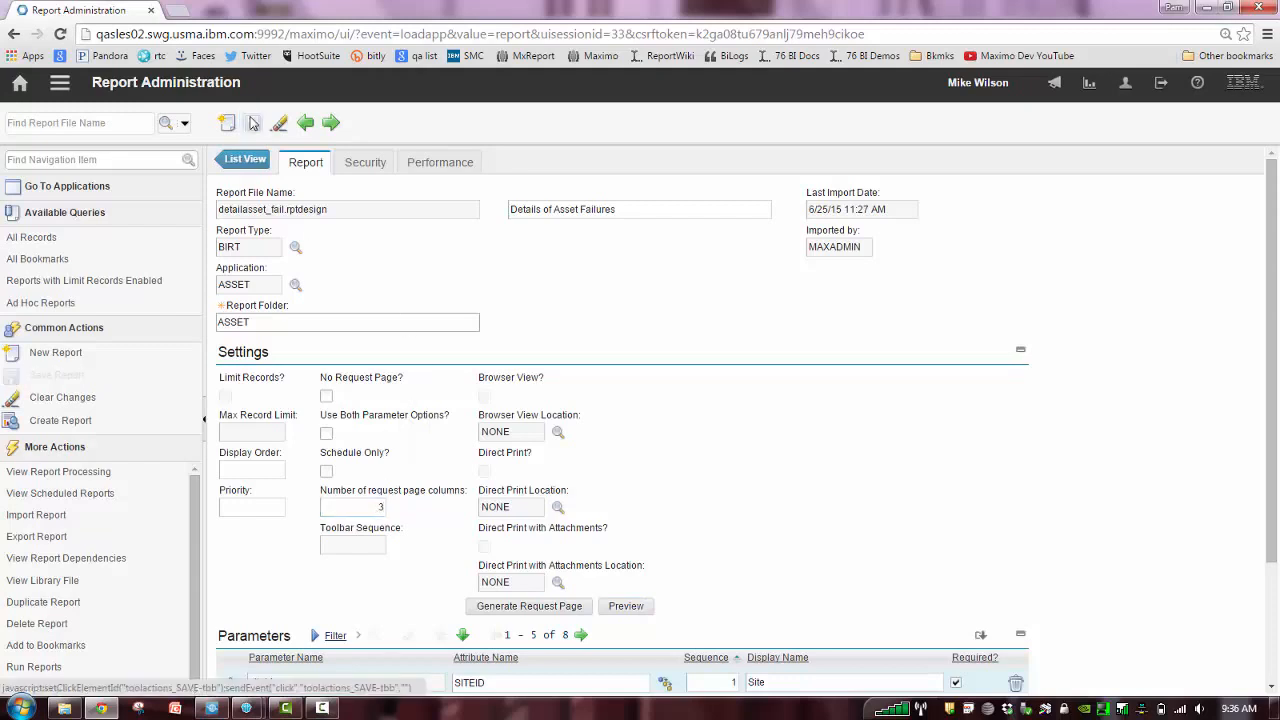
click(253, 122)
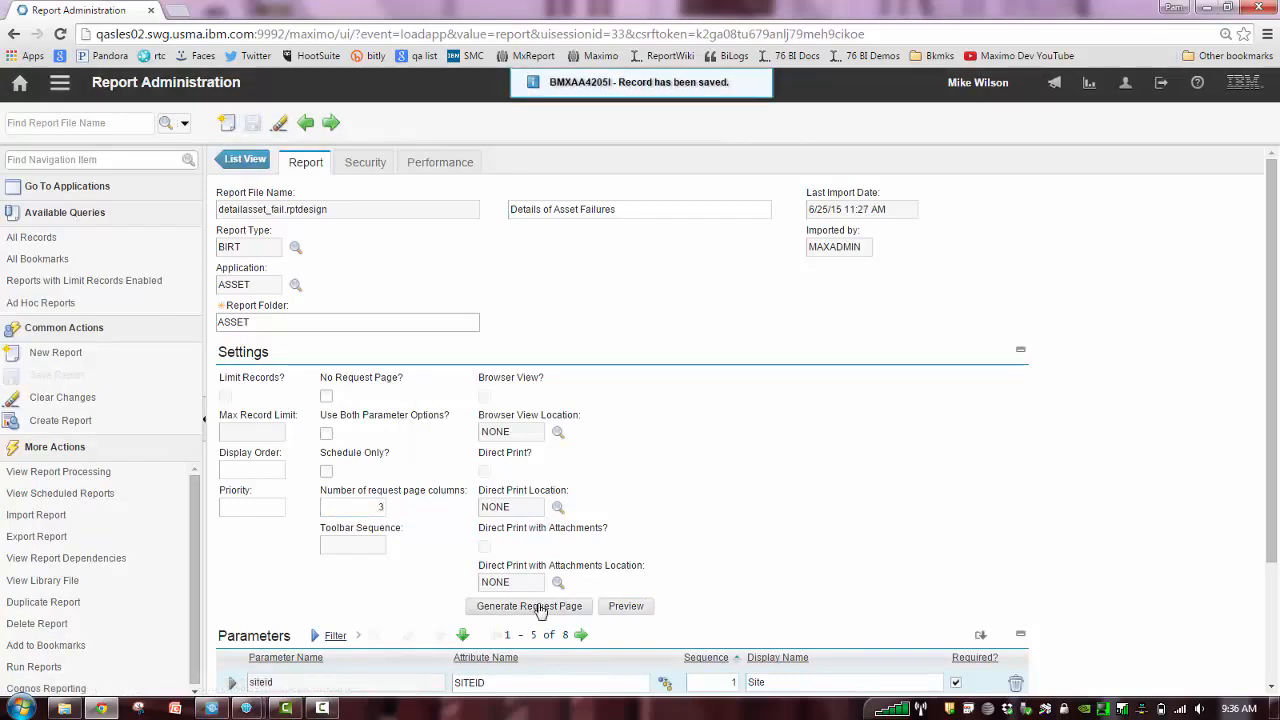
click(539, 608)
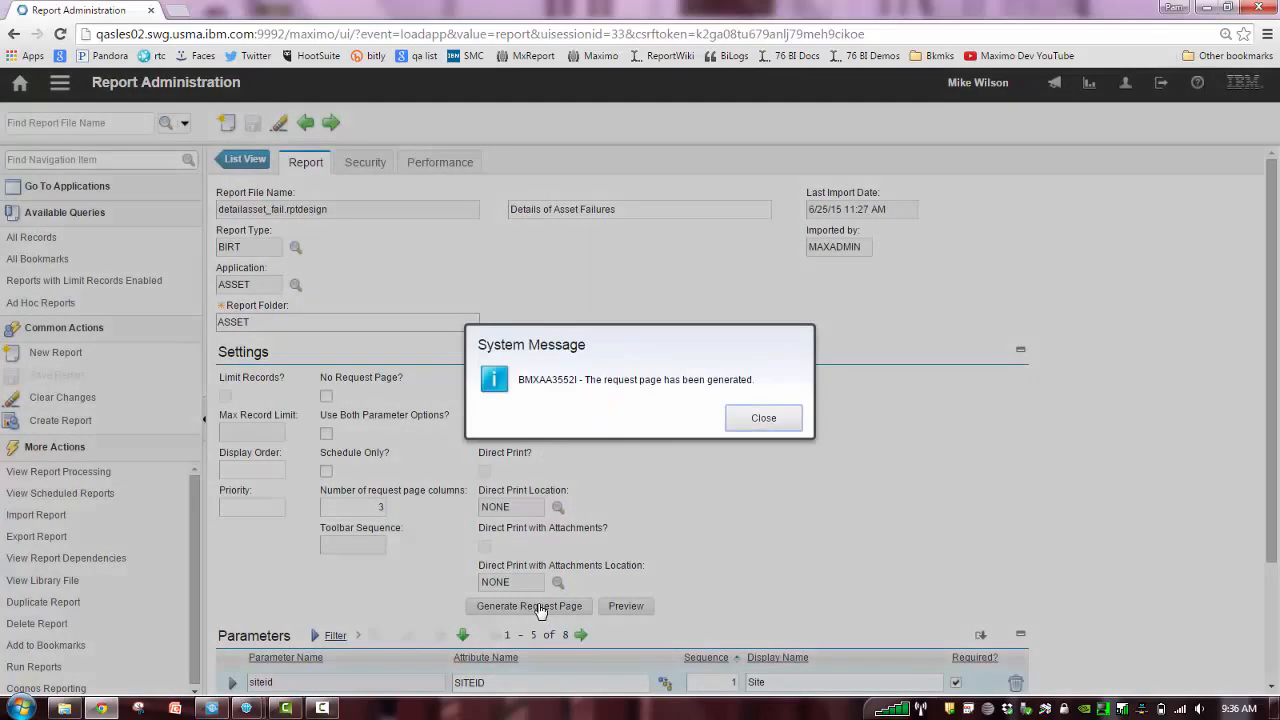
click(765, 418)
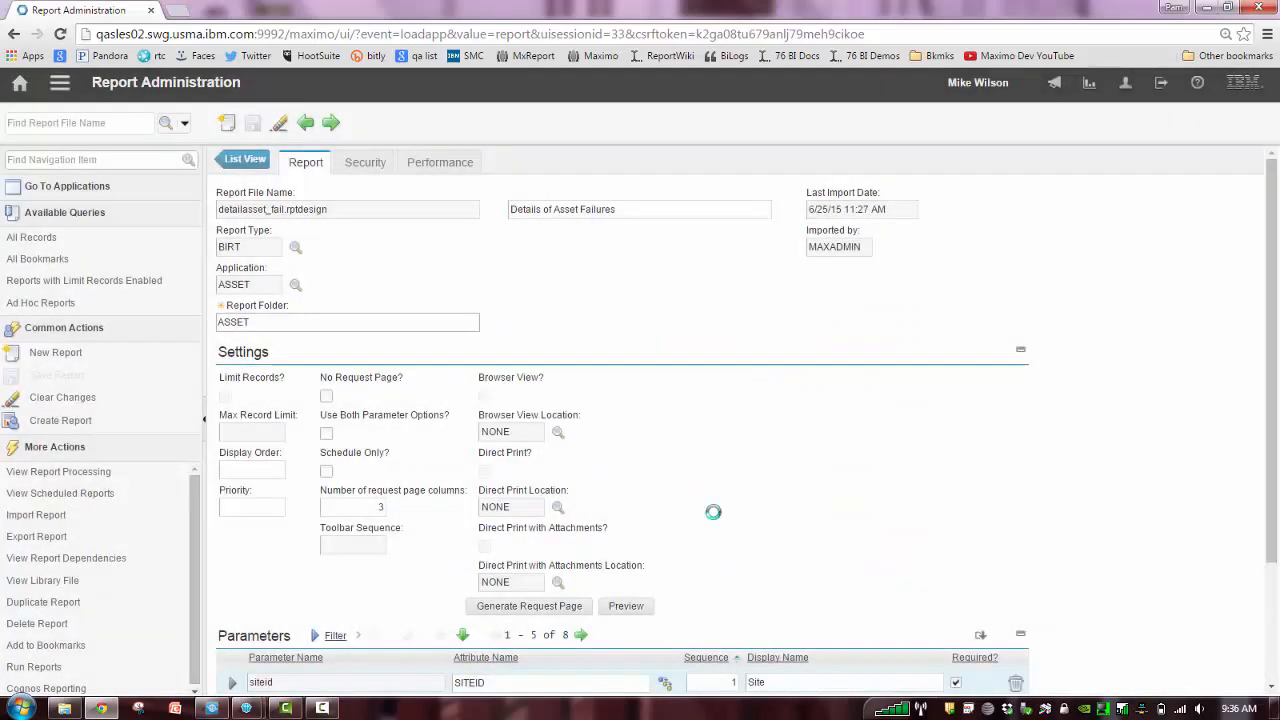
click(638, 607)
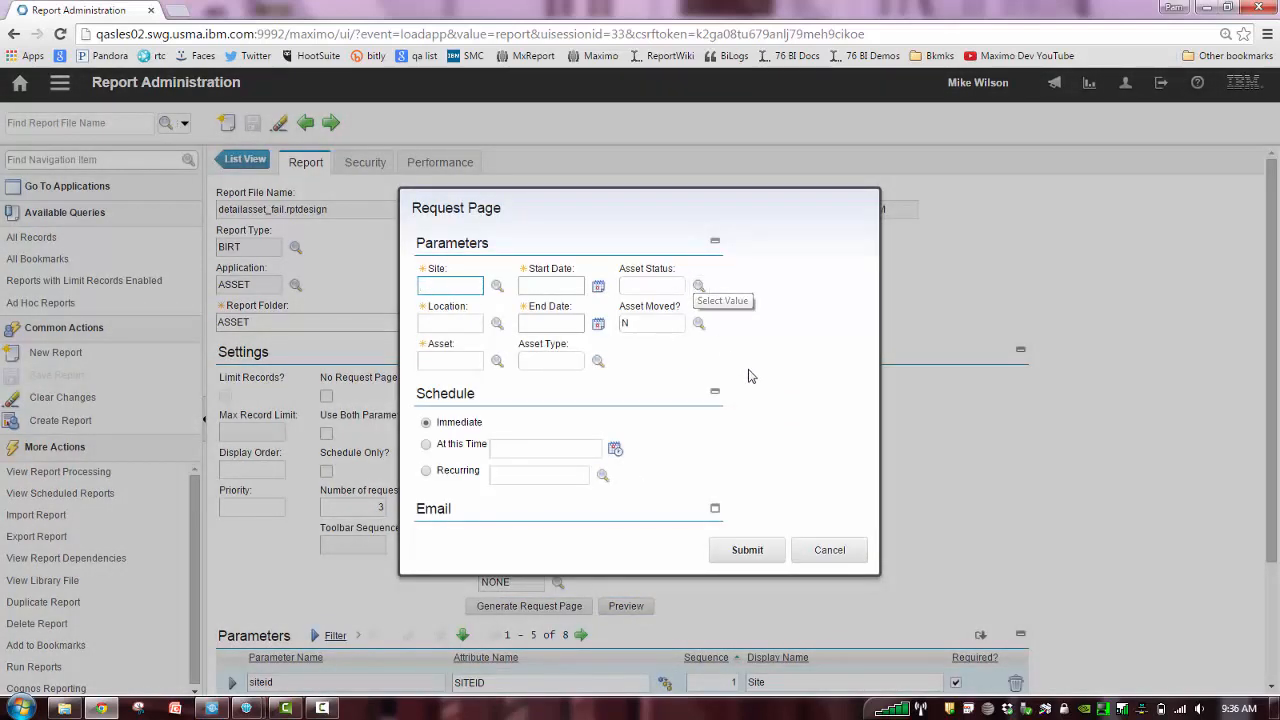
click(815, 548)
Try to save the report with 4 request page columns, and put the value back to 3
click(383, 505)
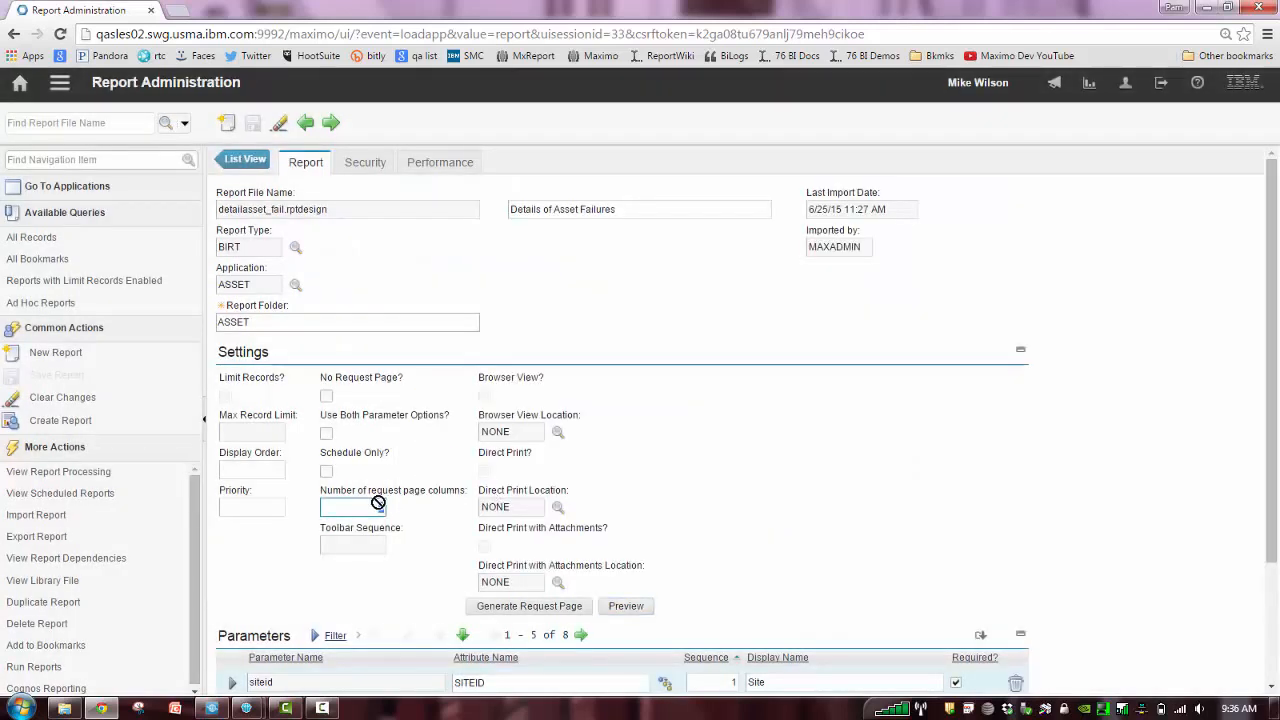
text(4)
key(Tab)
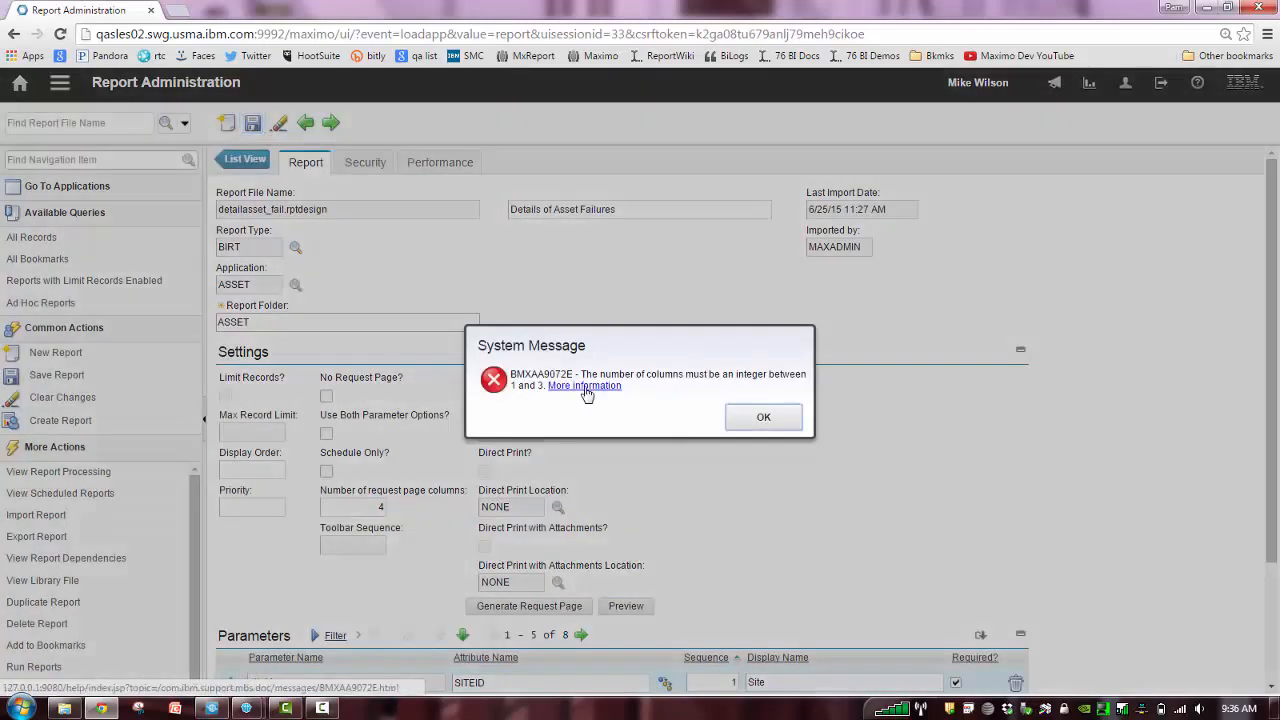
click(742, 426)
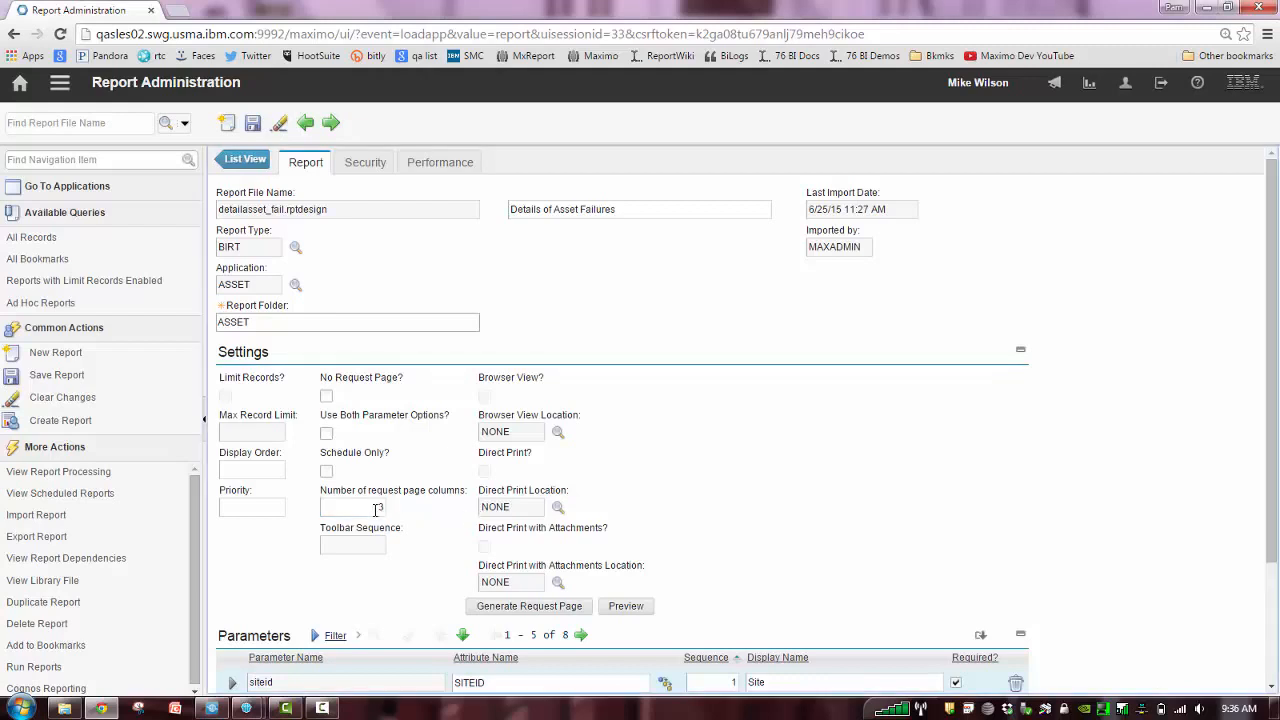
drag(377, 510, 408, 505)
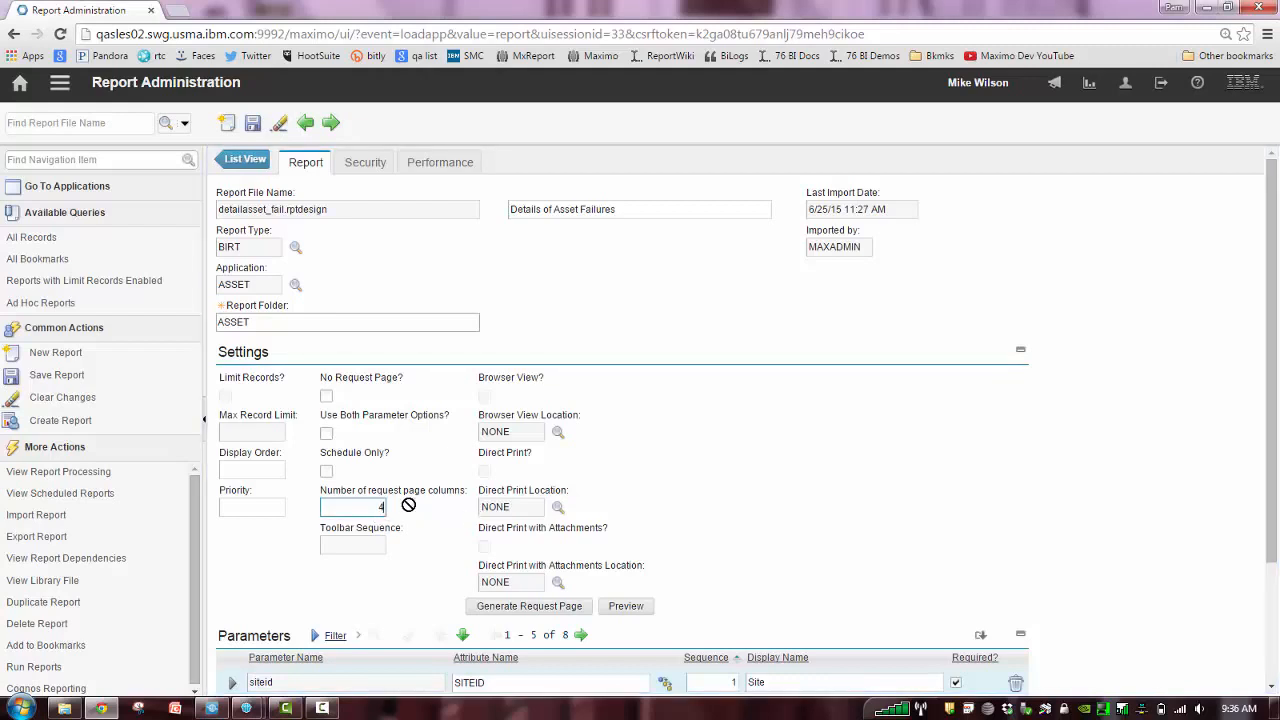
click(252, 122)
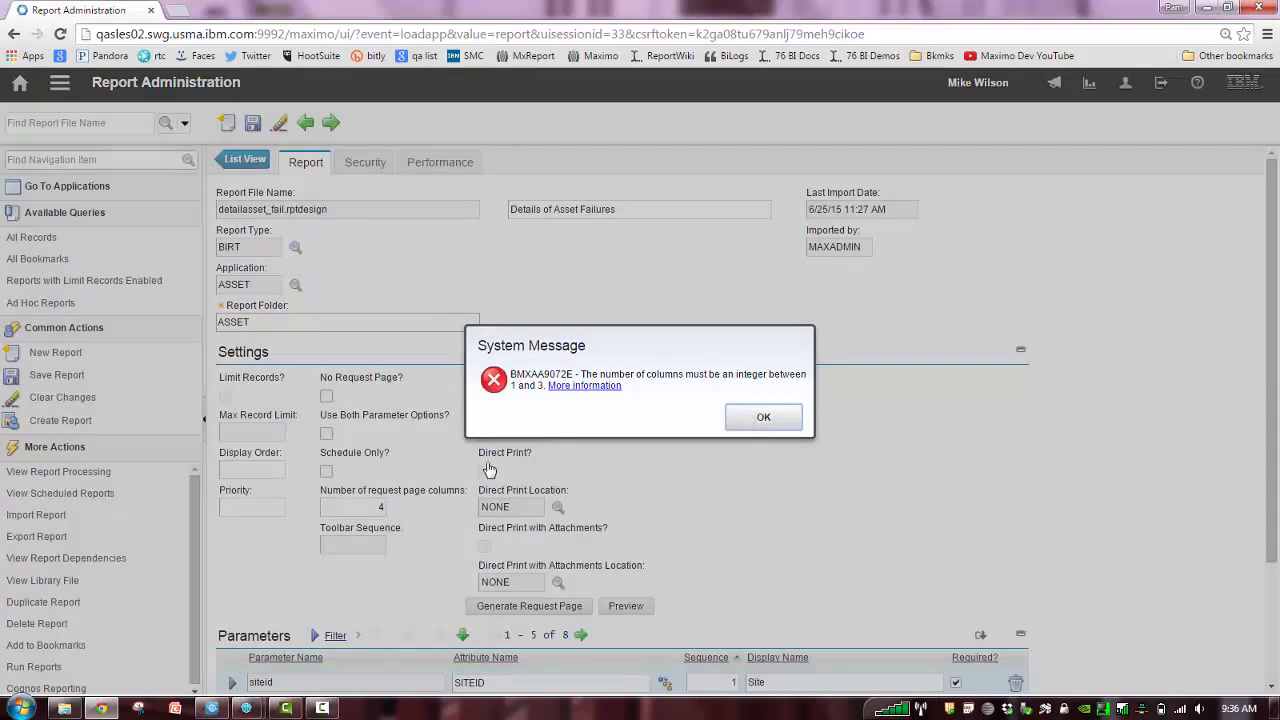
click(757, 418)
text(3)
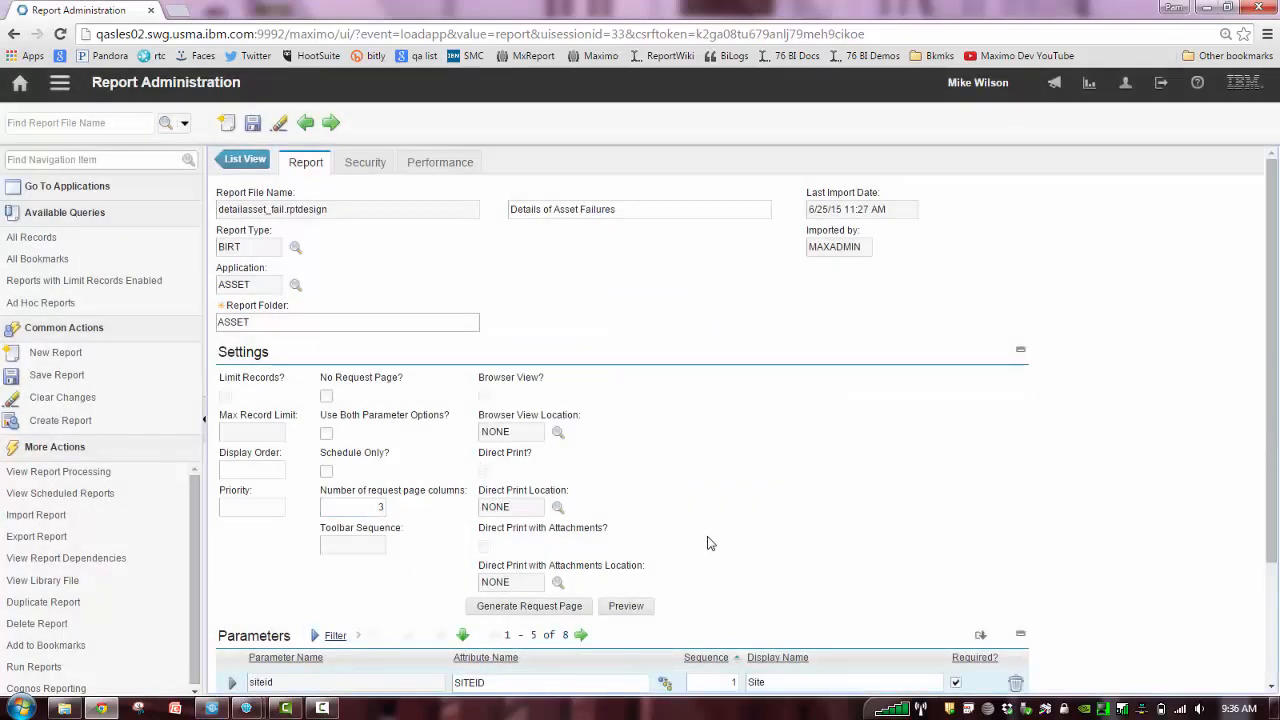
Preview the three-column request page, expand its Email section to view the delivery fields, and cancel the preview
click(626, 607)
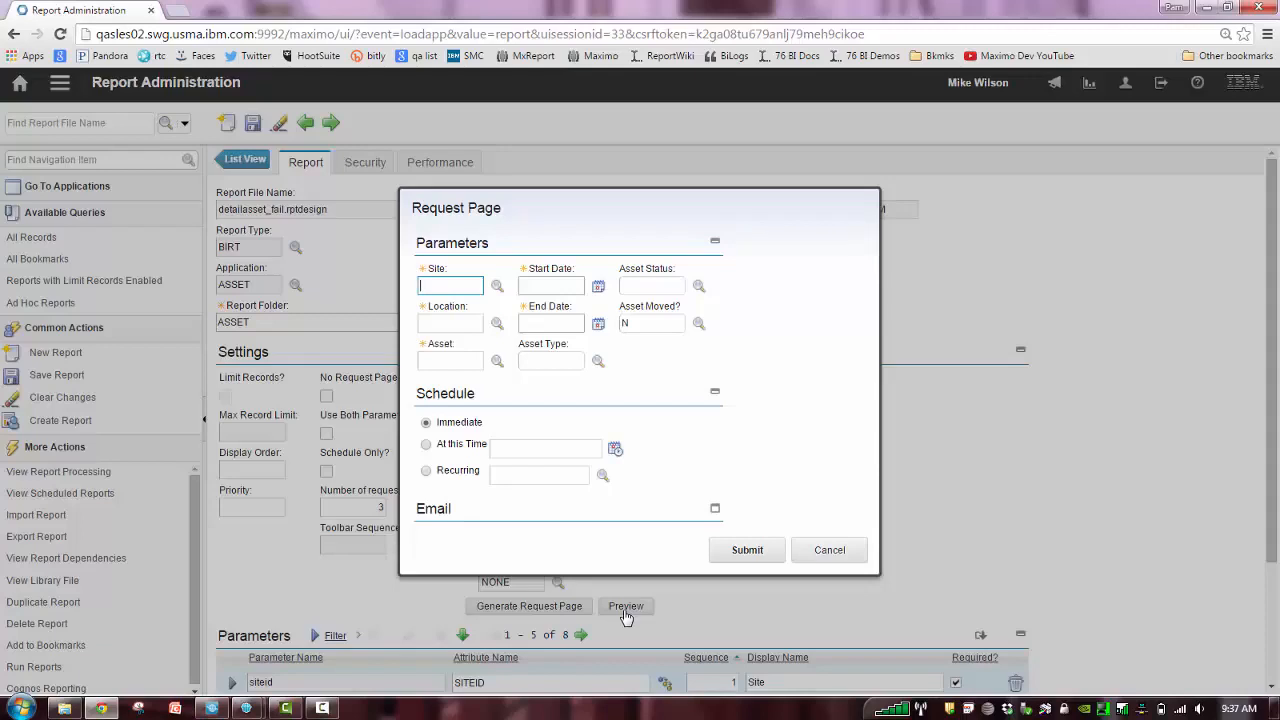
click(715, 511)
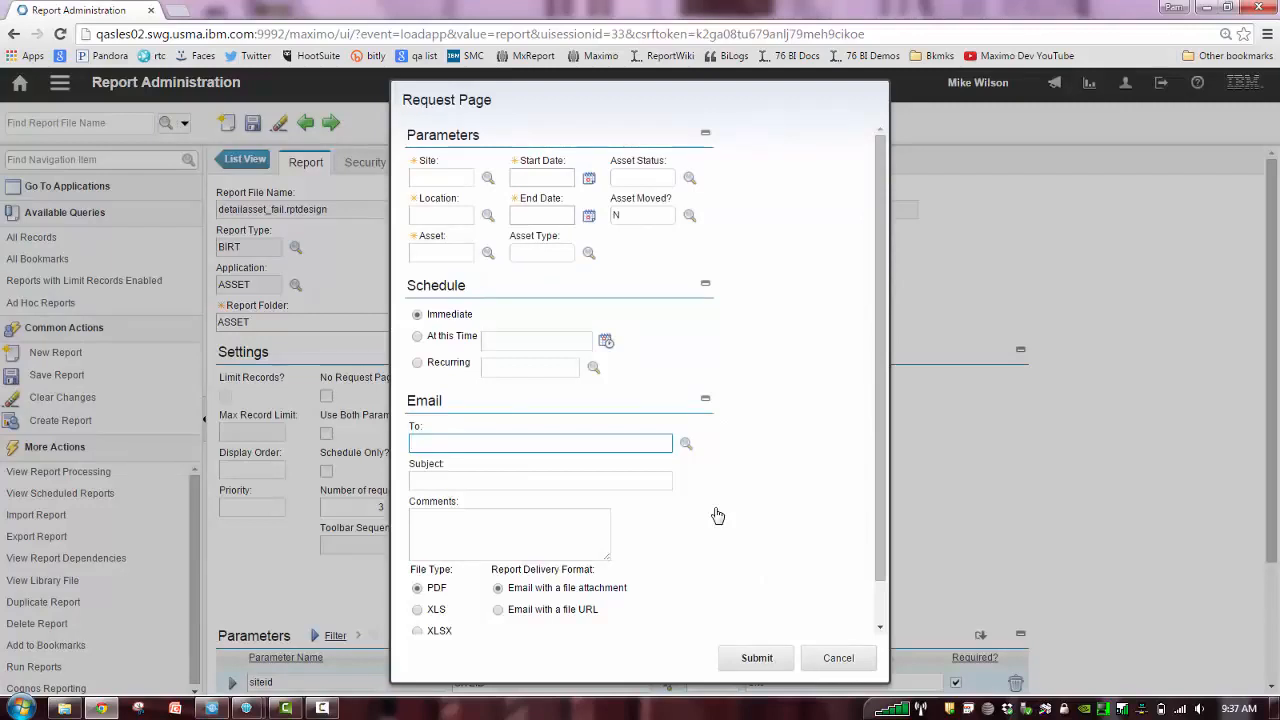
click(834, 659)
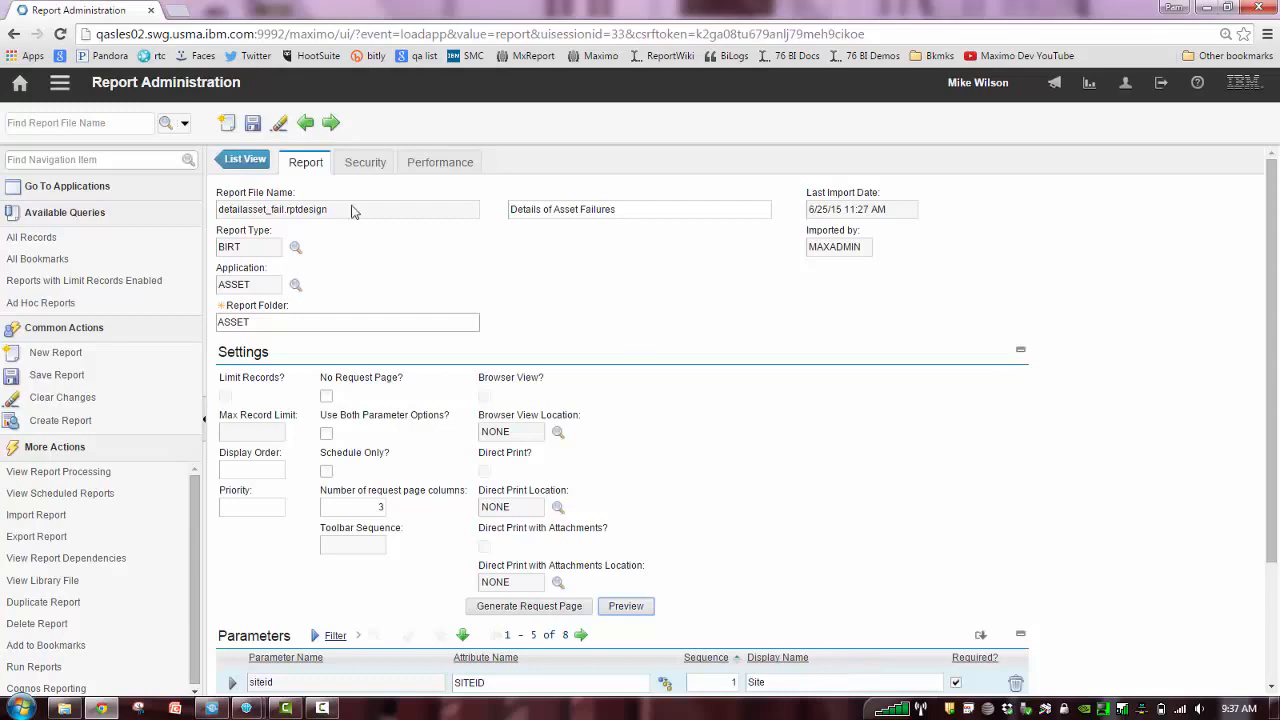
Return to the report list without saving, open the Asset Details report, and preview its request page before closing it
click(256, 166)
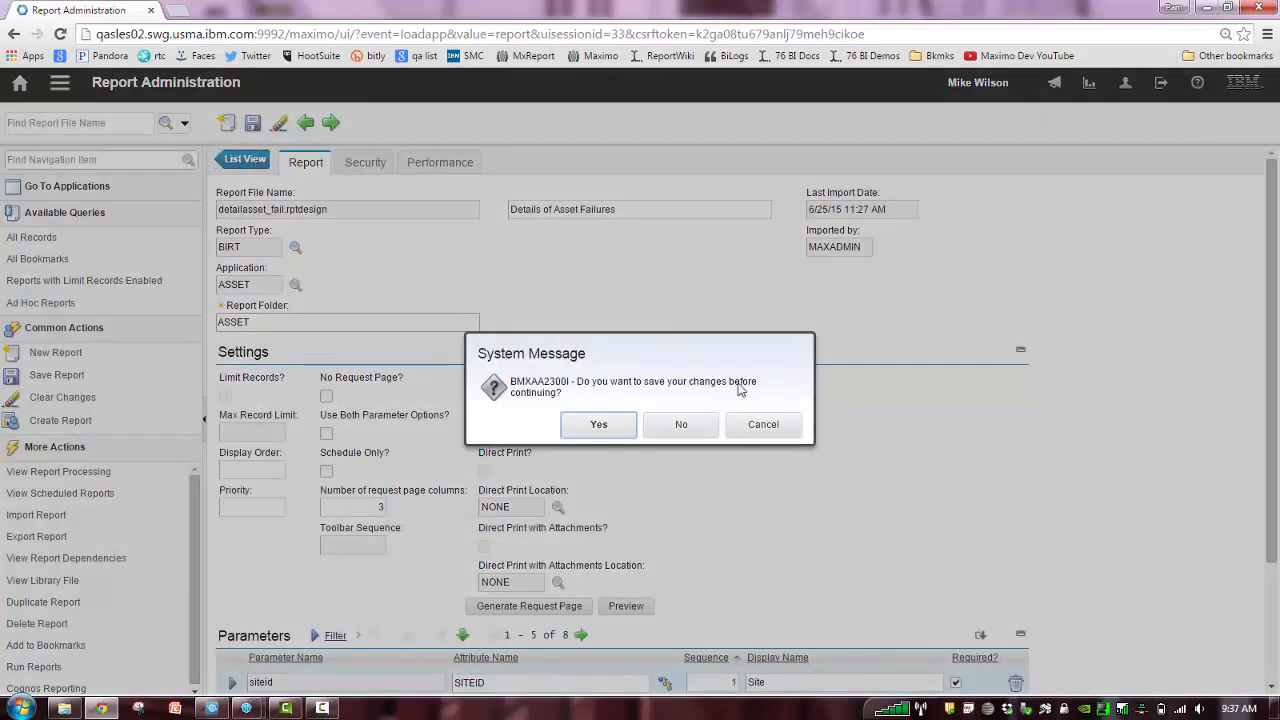
click(681, 424)
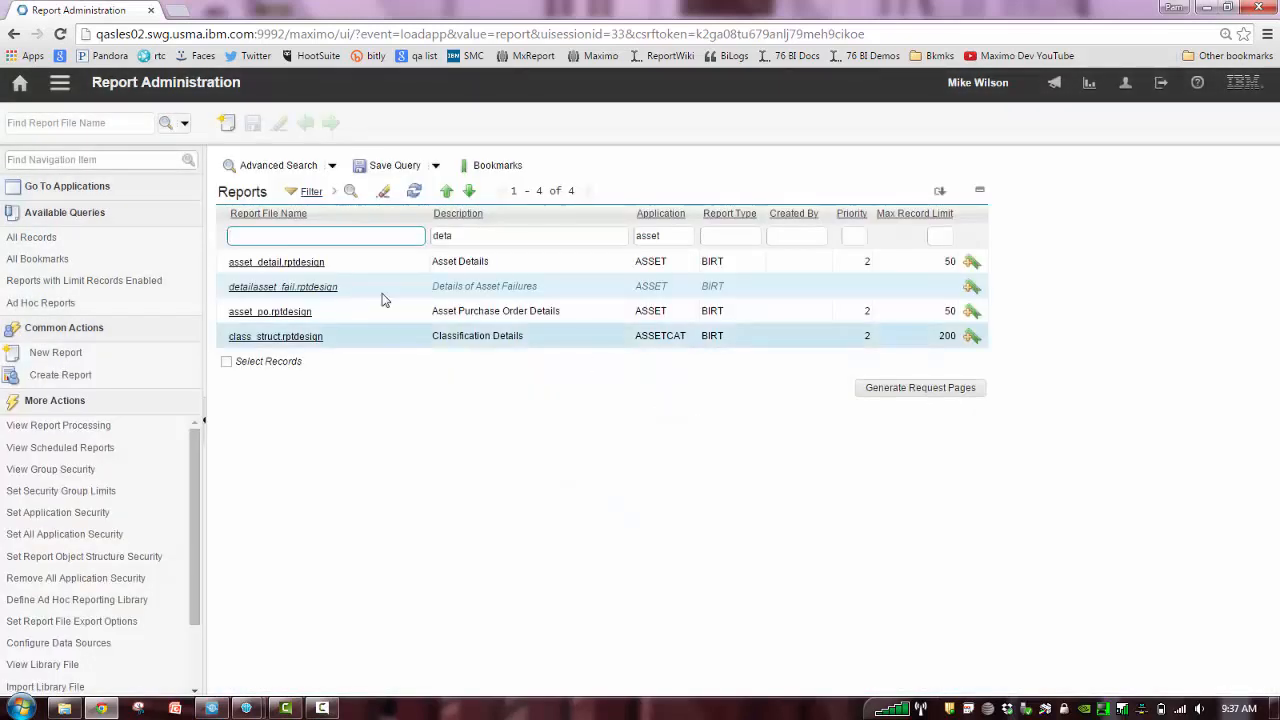
click(277, 262)
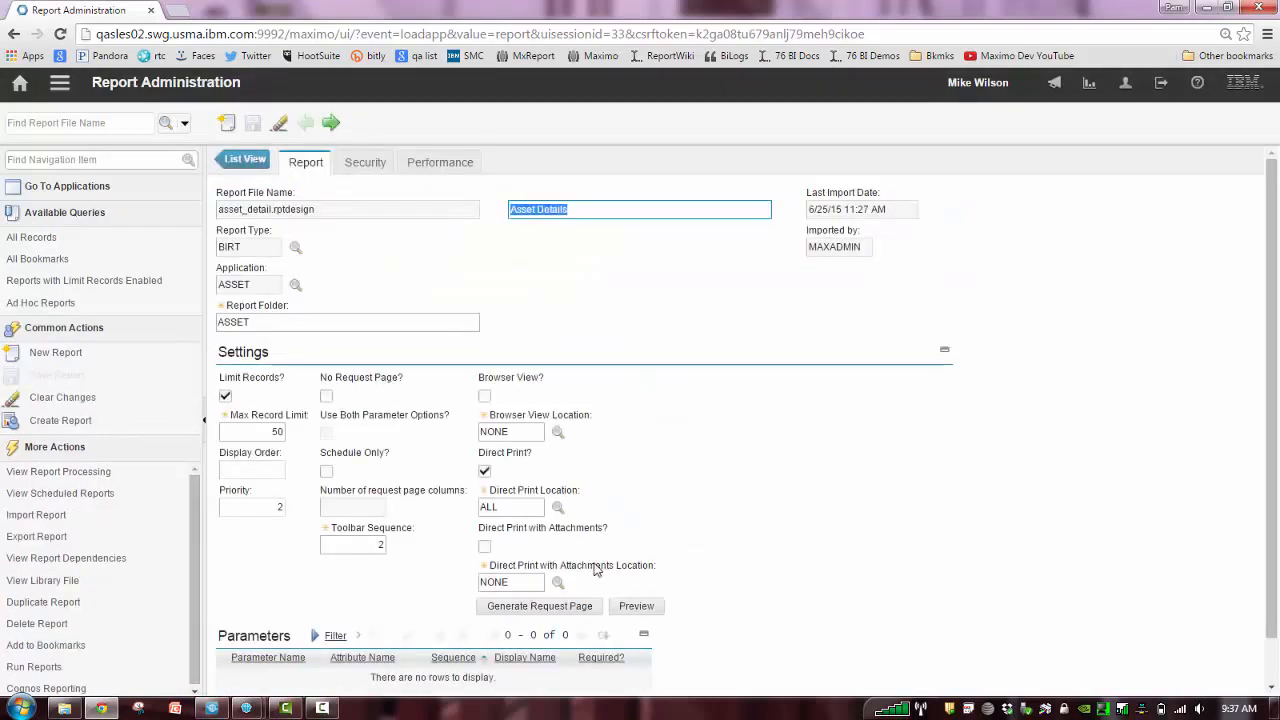
click(636, 607)
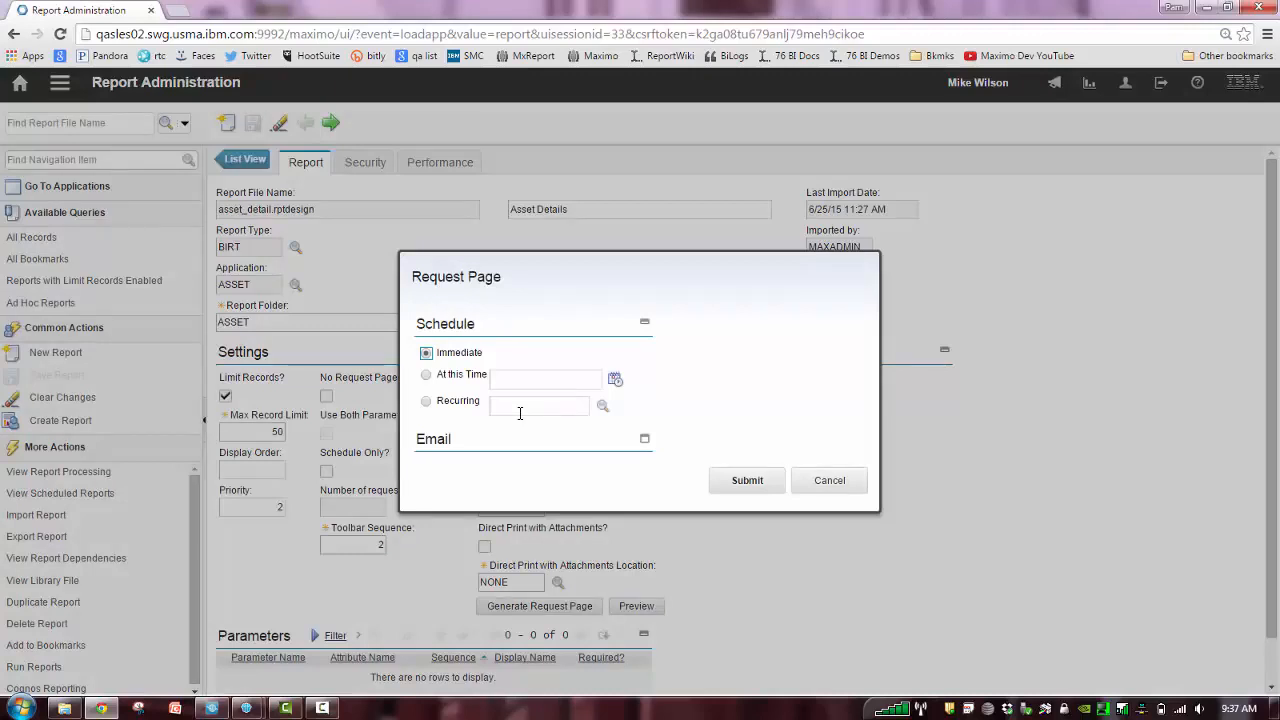
click(851, 486)
Reopen the Details of Asset Failures report and preview its request page, moving the preview aside to reveal the report settings
click(258, 160)
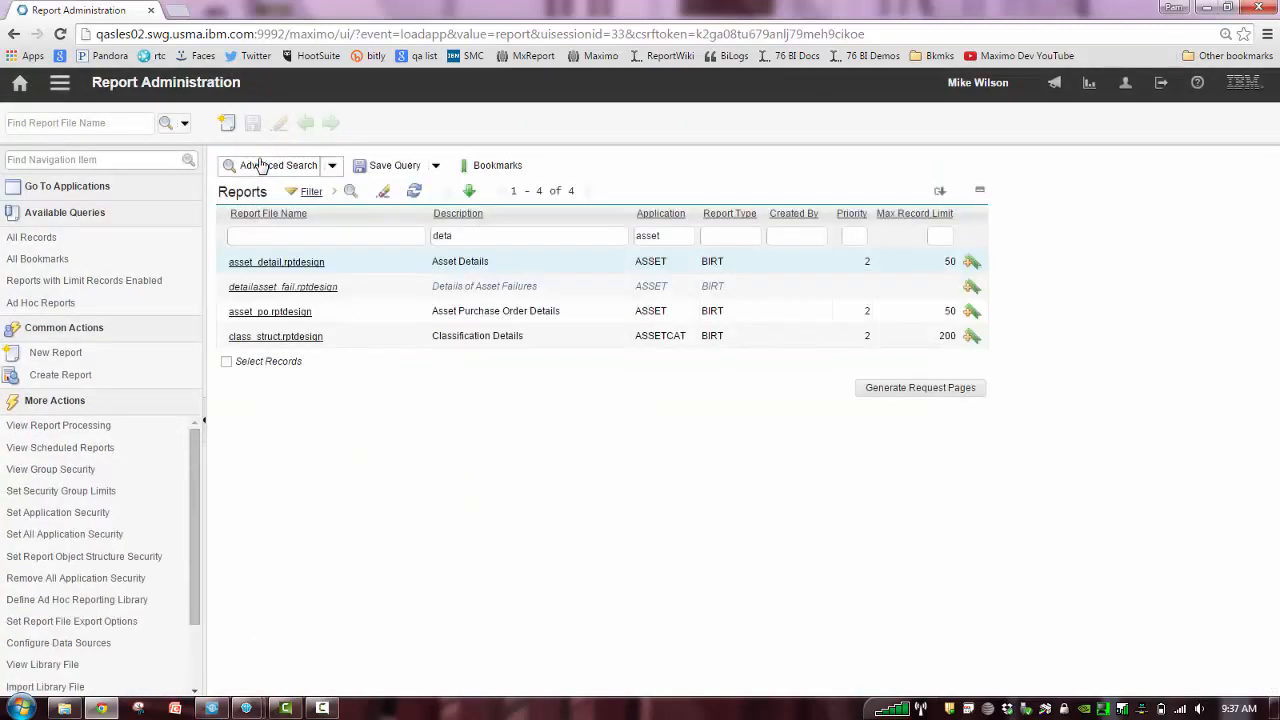
click(318, 288)
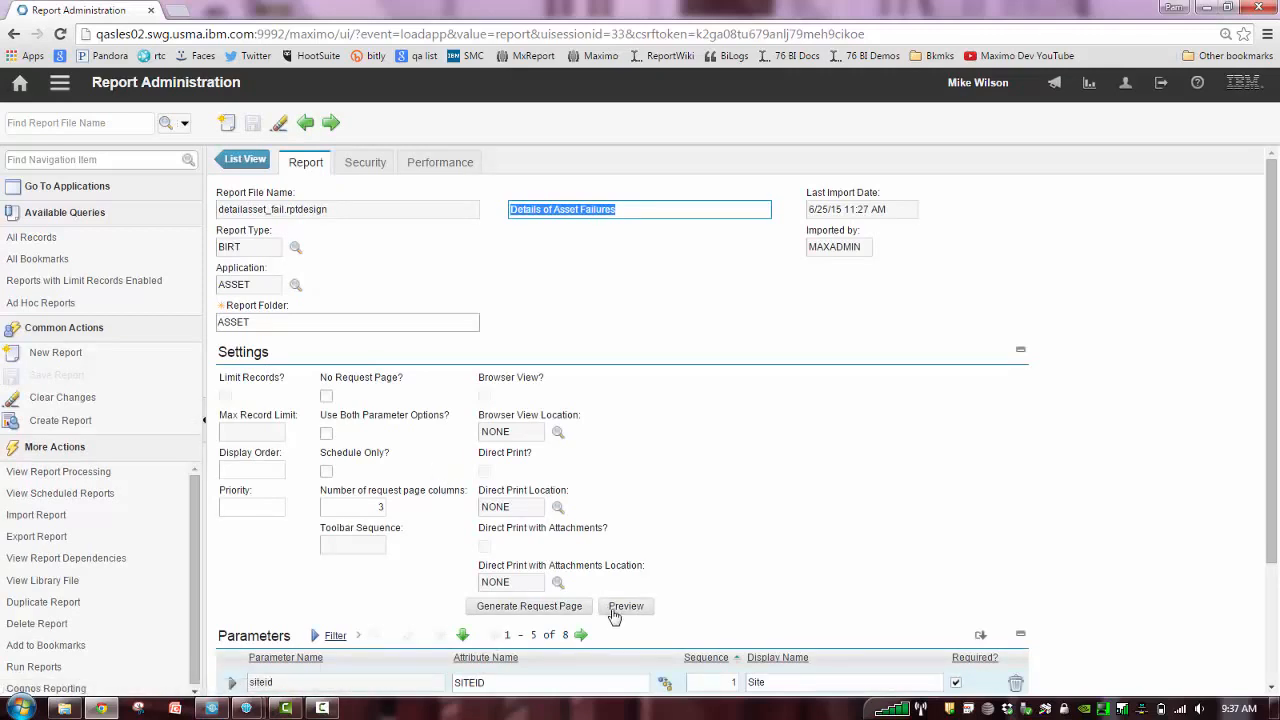
click(614, 612)
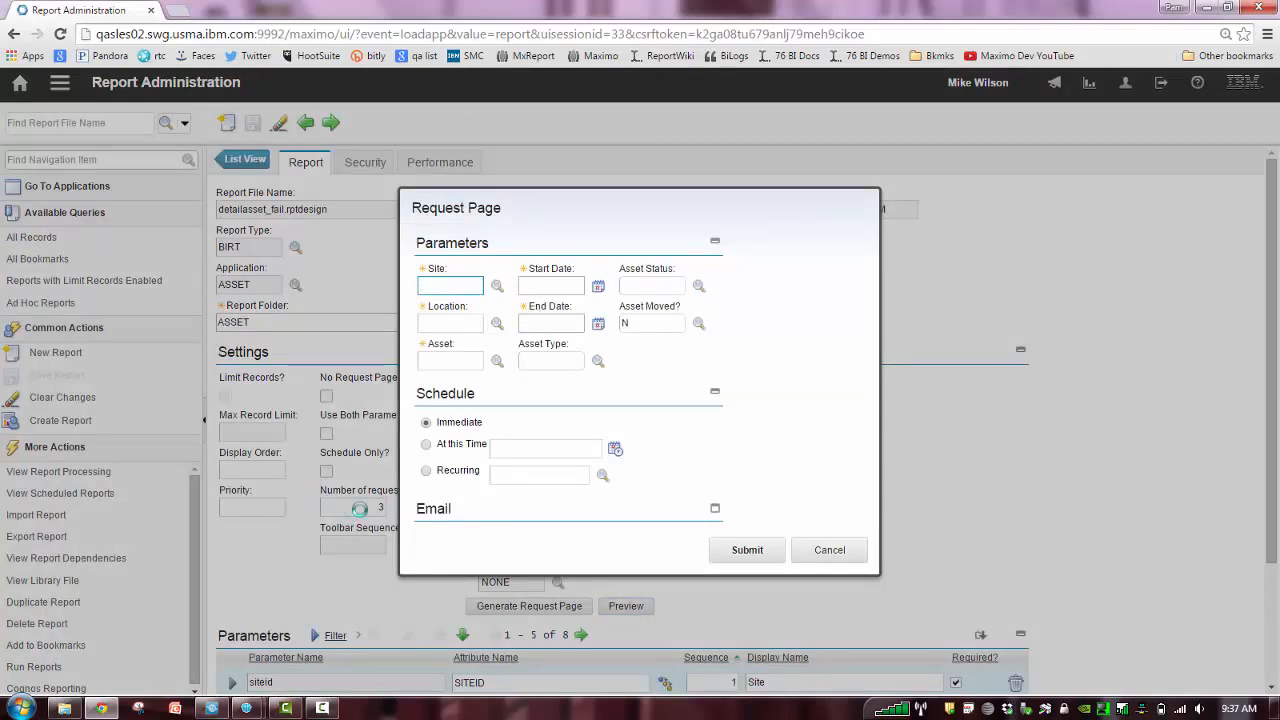
drag(703, 200, 866, 178)
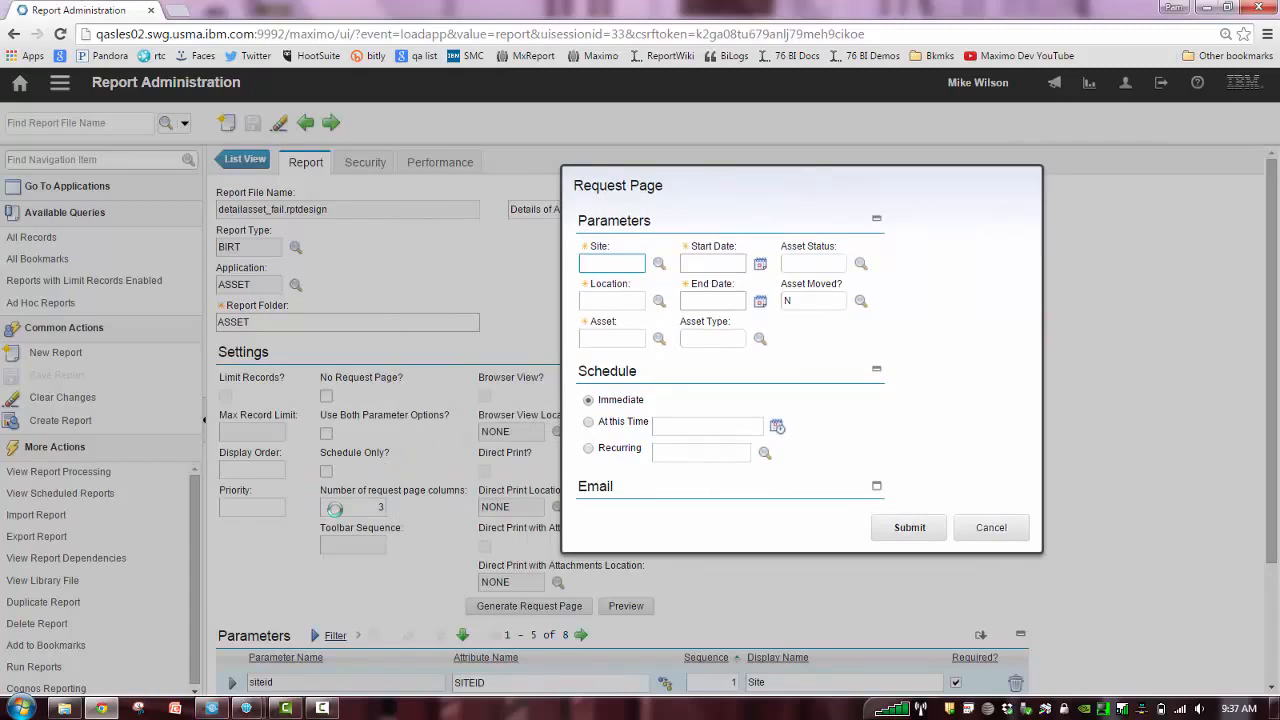